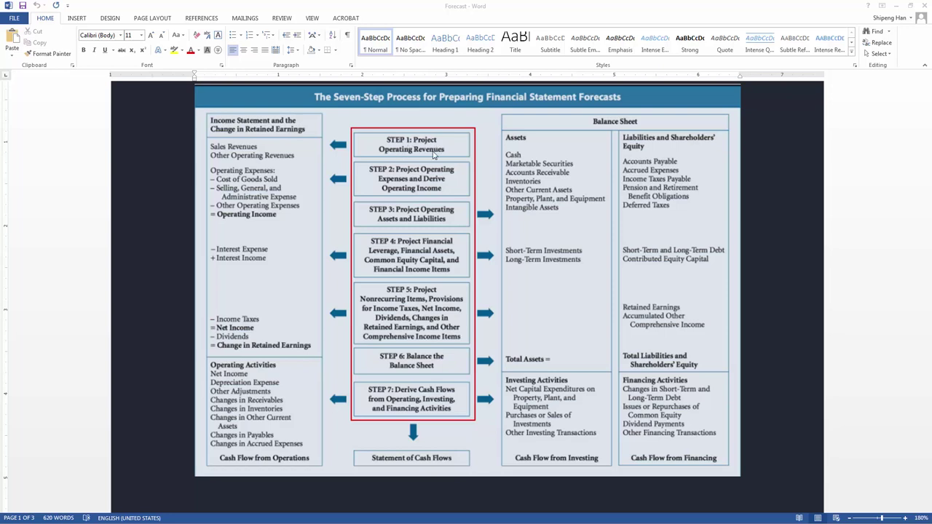
Minimize Word and bring up the workbook's Data sheet
{"action": "left_click", "coordinate": [896, 6]}
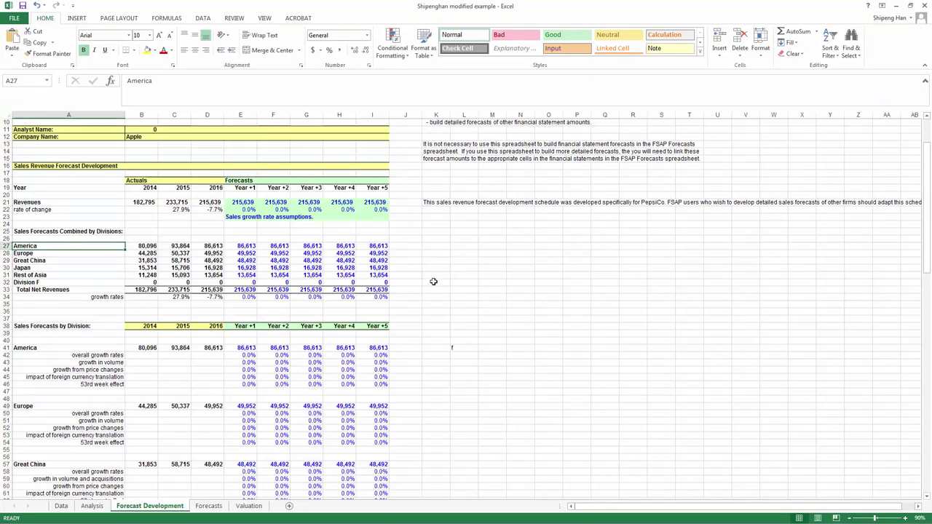
{"action": "scroll", "coordinate": [439, 272], "scroll_direction": "up", "scroll_amount": 3}
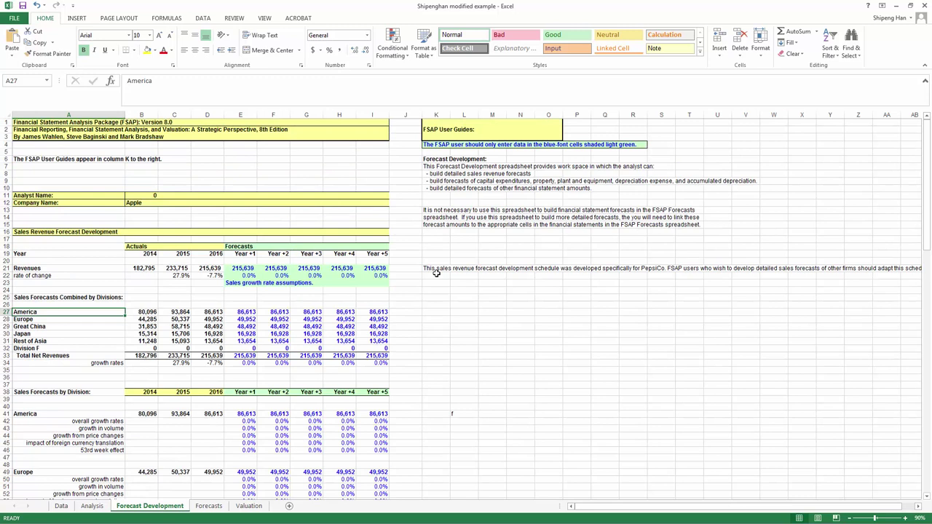
{"action": "left_click", "coordinate": [62, 506]}
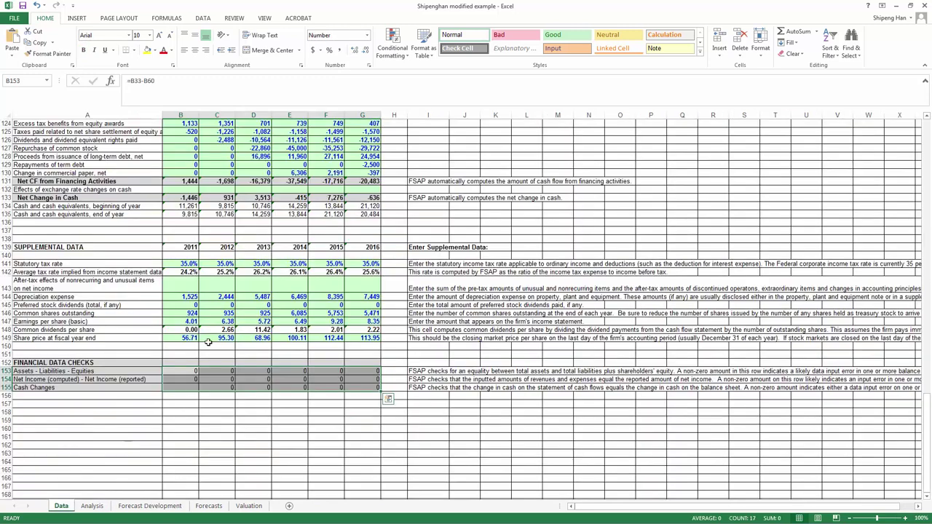
{"action": "scroll", "coordinate": [264, 359], "scroll_direction": "up", "scroll_amount": 6}
{"action": "scroll", "coordinate": [263, 360], "scroll_direction": "up", "scroll_amount": 20}
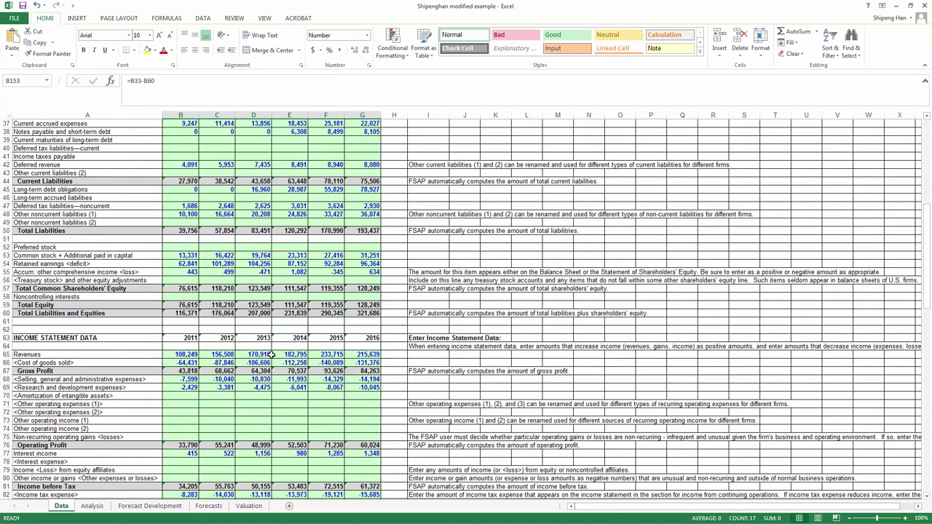
{"action": "scroll", "coordinate": [271, 354], "scroll_direction": "up", "scroll_amount": 12}
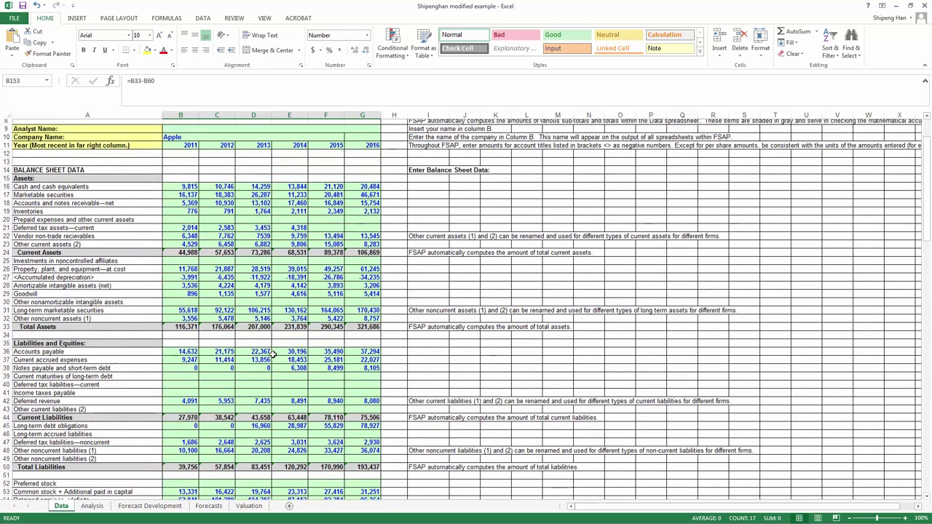
{"action": "scroll", "coordinate": [271, 355], "scroll_direction": "down", "scroll_amount": 4}
{"action": "scroll", "coordinate": [271, 355], "scroll_direction": "up", "scroll_amount": 3}
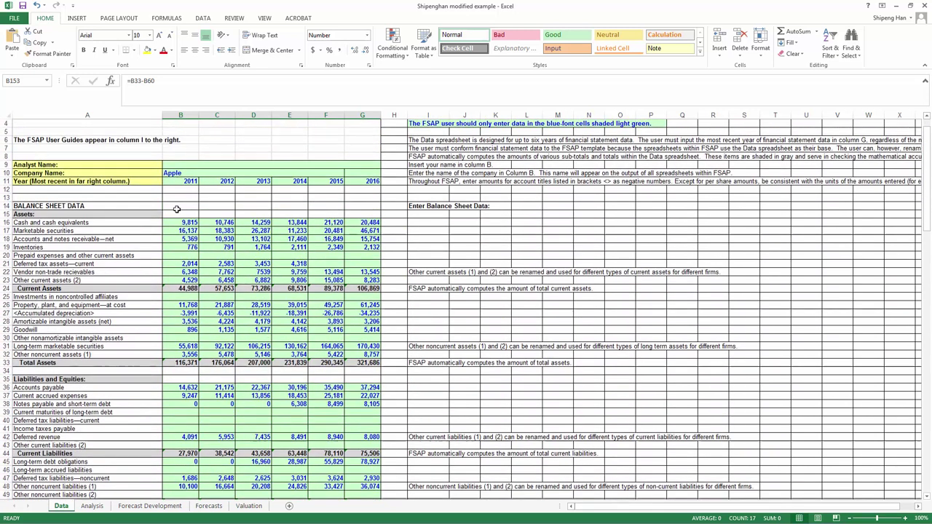
Select the historical figures from B11 downward to review them
{"action": "left_click_drag", "start_coordinate": [172, 181], "coordinate": [386, 495]}
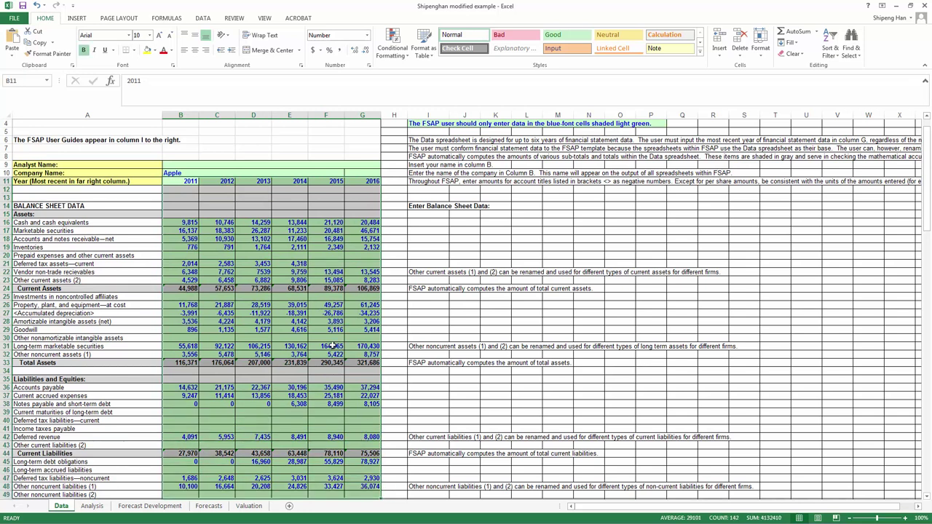
{"action": "left_click", "coordinate": [389, 282]}
{"action": "scroll", "coordinate": [394, 309], "scroll_direction": "down", "scroll_amount": 6}
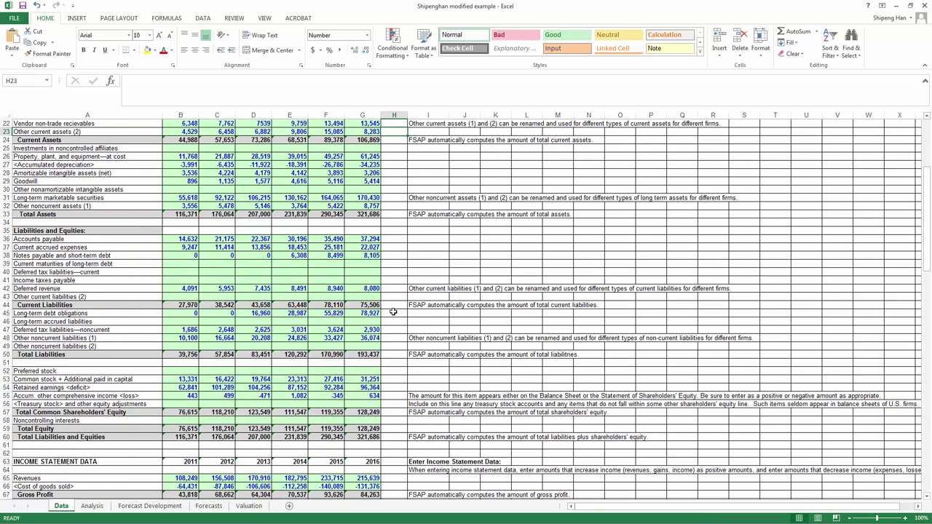
{"action": "scroll", "coordinate": [394, 311], "scroll_direction": "down", "scroll_amount": 20}
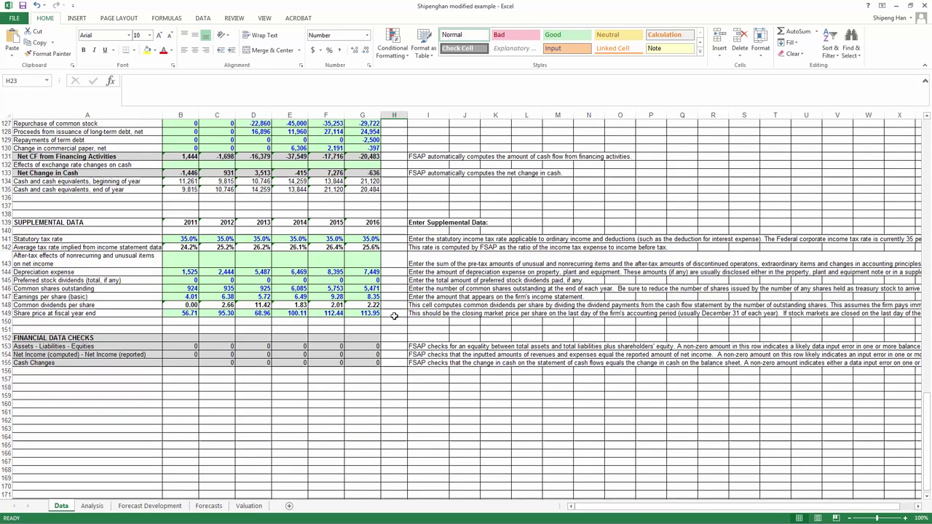
Review the financial data check rows and the check formula in C153
{"action": "left_click_drag", "start_coordinate": [188, 346], "coordinate": [372, 362]}
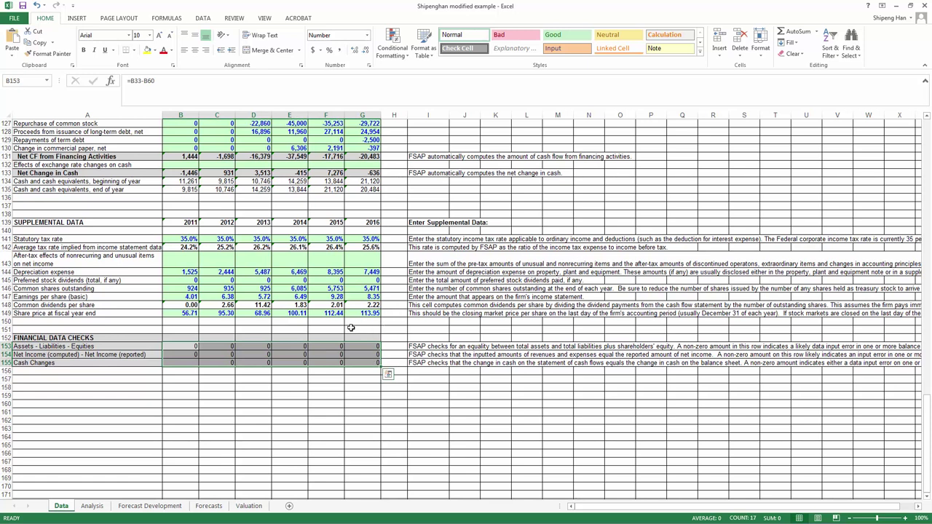
{"action": "left_click", "coordinate": [365, 206]}
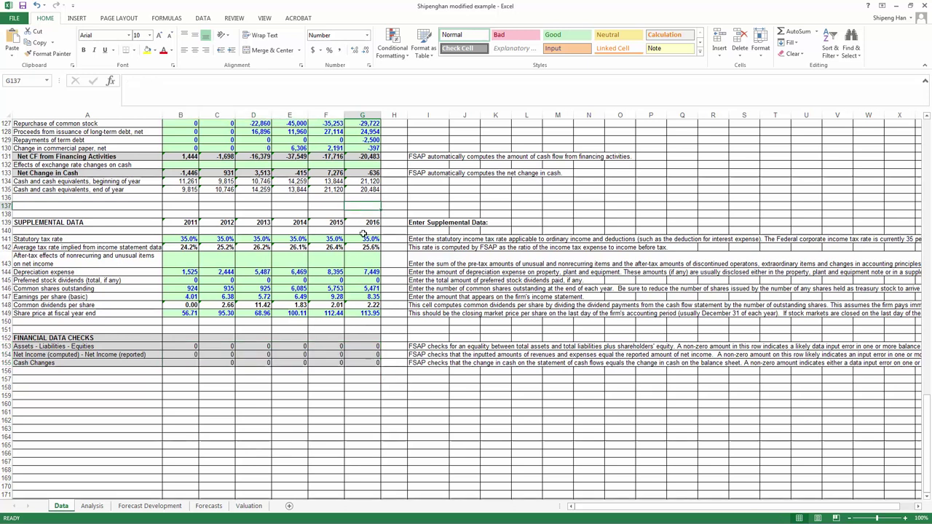
{"action": "scroll", "coordinate": [372, 282], "scroll_direction": "up", "scroll_amount": 3}
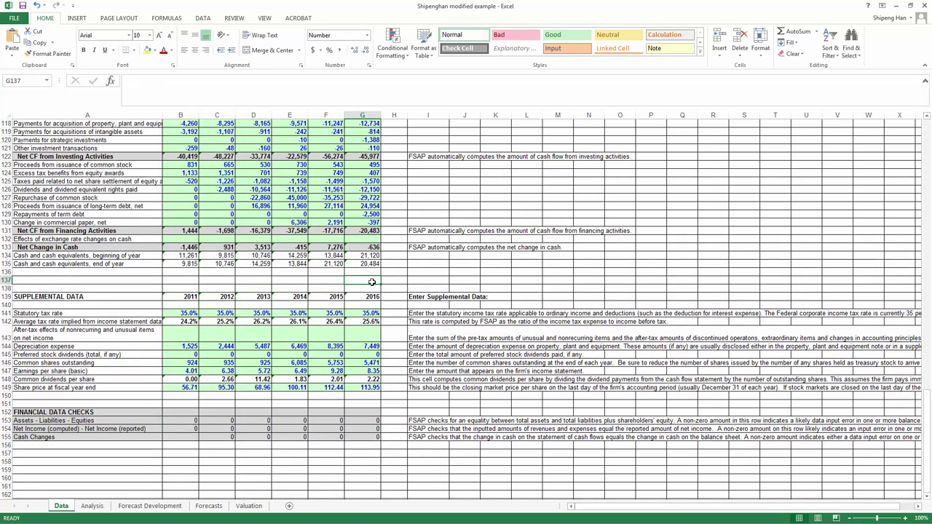
{"action": "left_click", "coordinate": [211, 420]}
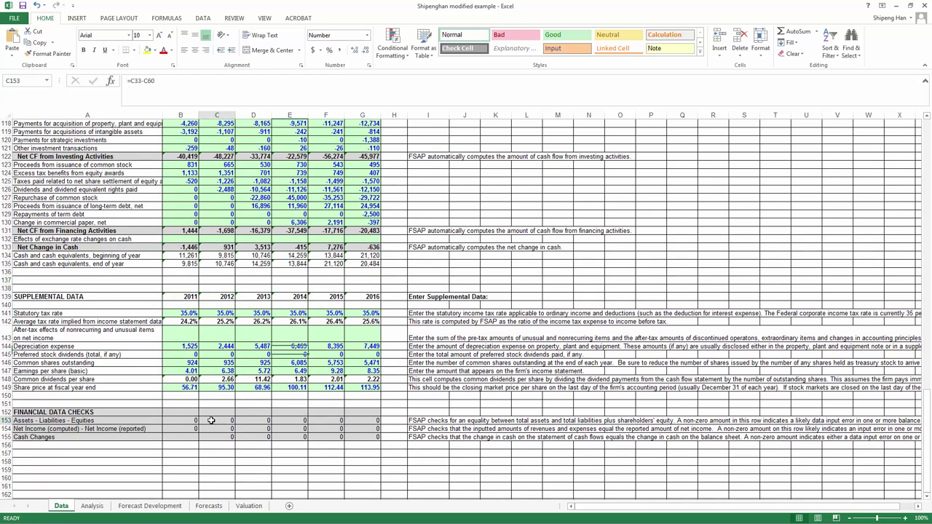
Switch to the Forecast Development sheet and select the revenue block, rows 19 to 23
{"action": "left_click", "coordinate": [149, 507]}
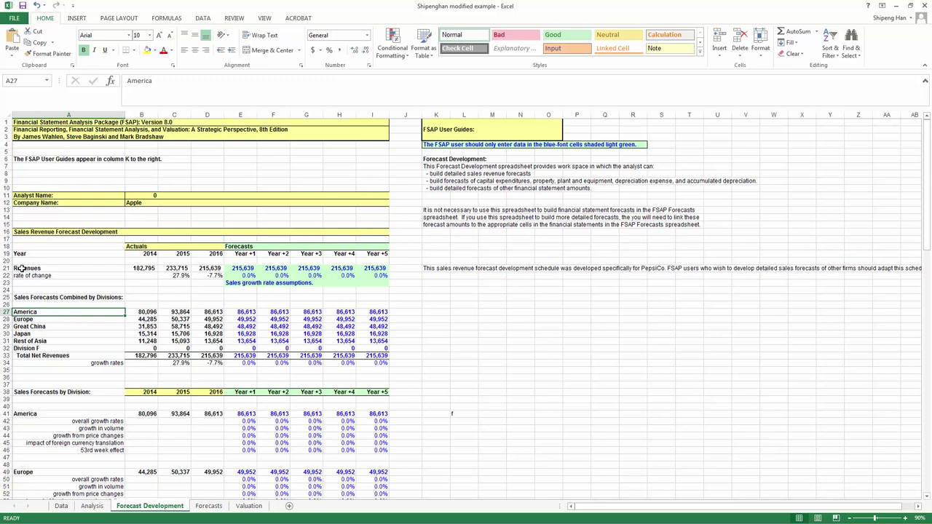
{"action": "left_click", "coordinate": [485, 311]}
{"action": "scroll", "coordinate": [482, 313], "scroll_direction": "down", "scroll_amount": 2}
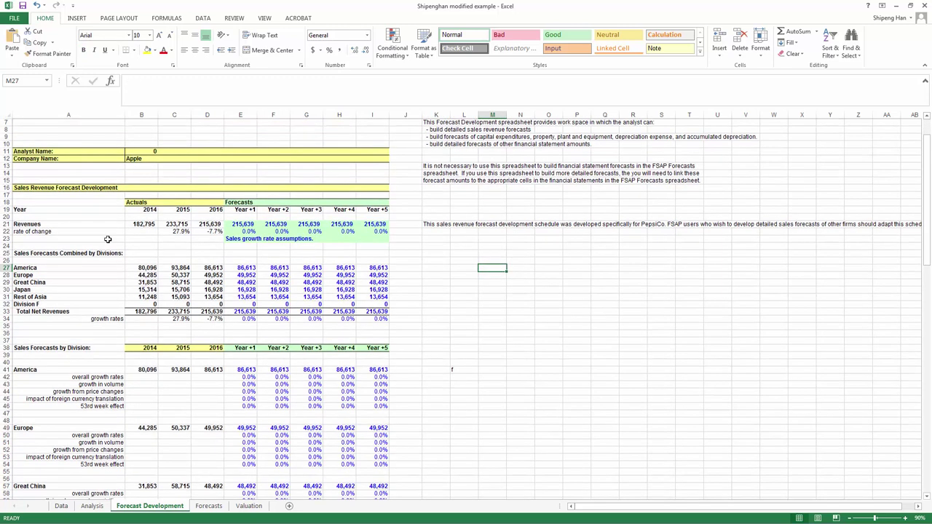
{"action": "left_click_drag", "start_coordinate": [16, 209], "coordinate": [394, 244]}
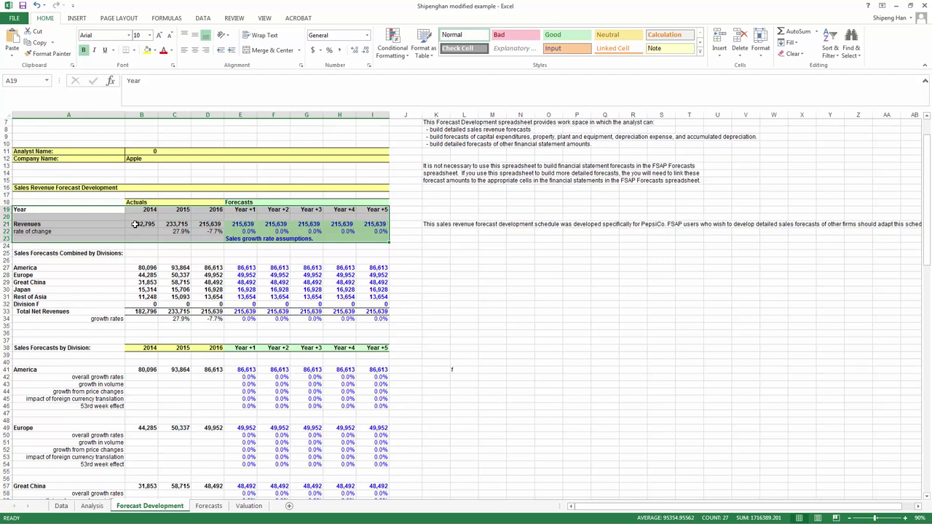
Inspect the 2016 revenue formula in D21 and the rate-of-change formulas in C22 and D22
{"action": "left_click", "coordinate": [215, 224]}
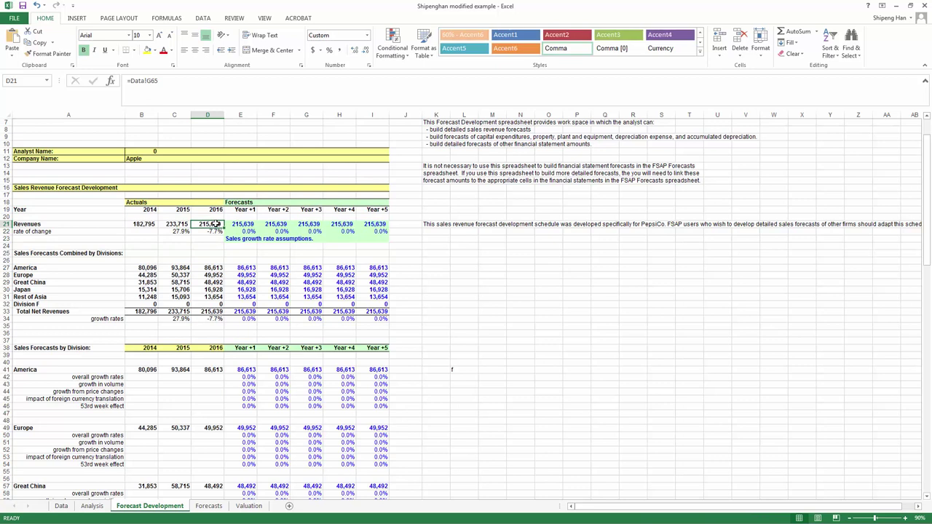
{"action": "left_click", "coordinate": [174, 232]}
{"action": "key", "text": "Right"}
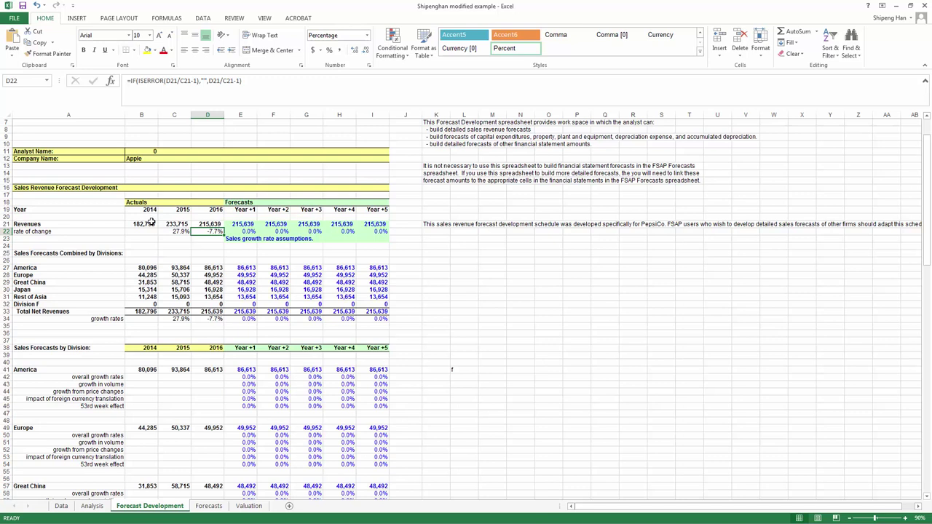
{"action": "left_click", "coordinate": [211, 238]}
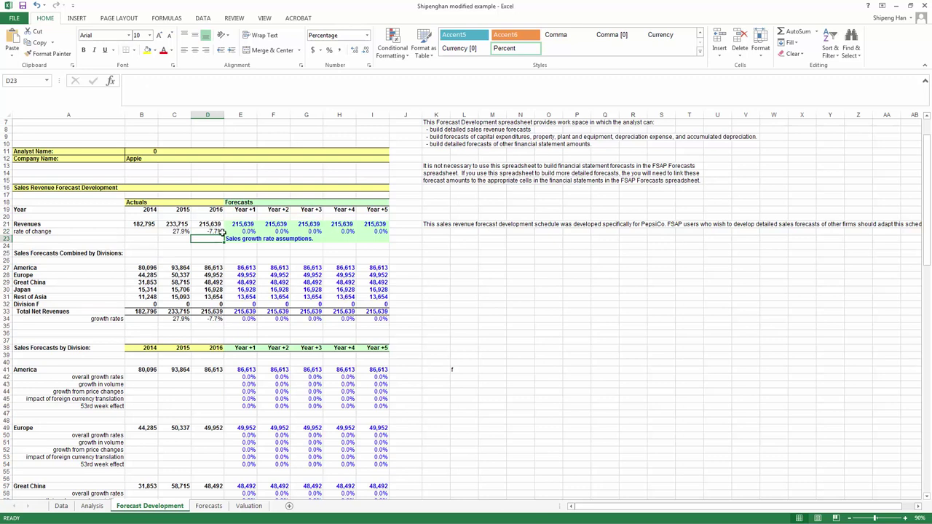
{"action": "left_click", "coordinate": [166, 245]}
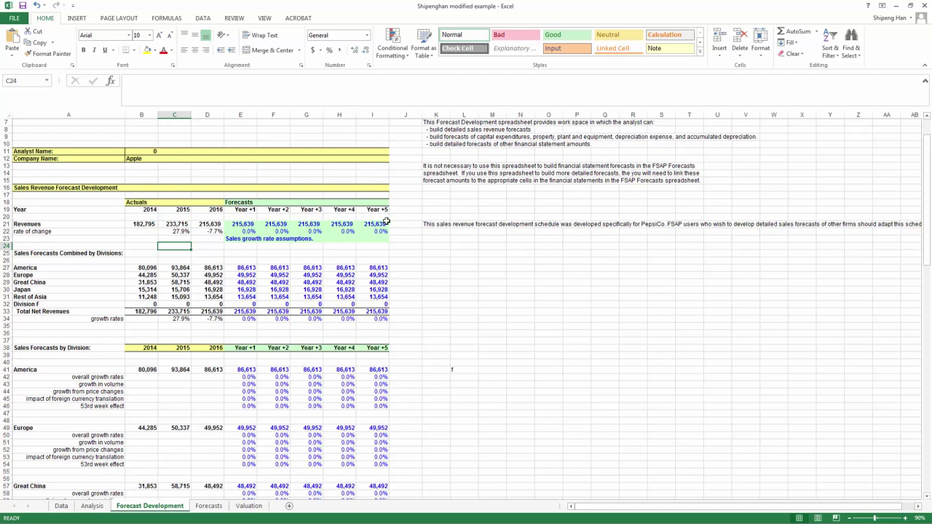
Review the E22 growth formula, forecast revenues E21:I21 and division names, then switch to Chrome
{"action": "left_click", "coordinate": [231, 231]}
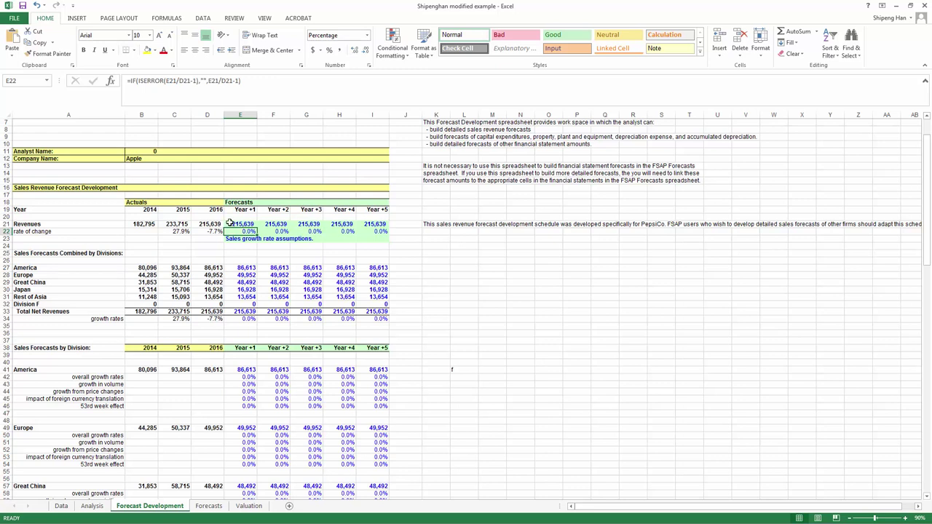
{"action": "left_click_drag", "start_coordinate": [230, 223], "coordinate": [379, 223]}
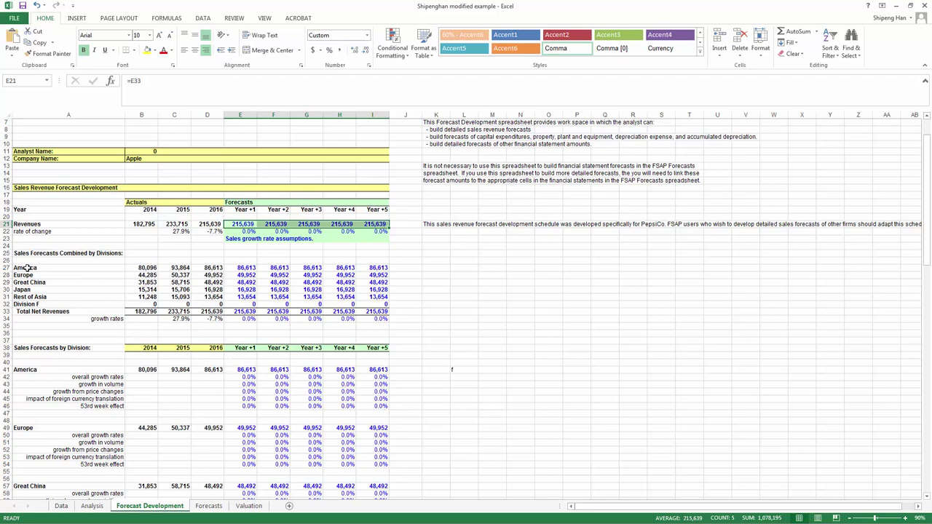
{"action": "left_click_drag", "start_coordinate": [27, 268], "coordinate": [72, 296]}
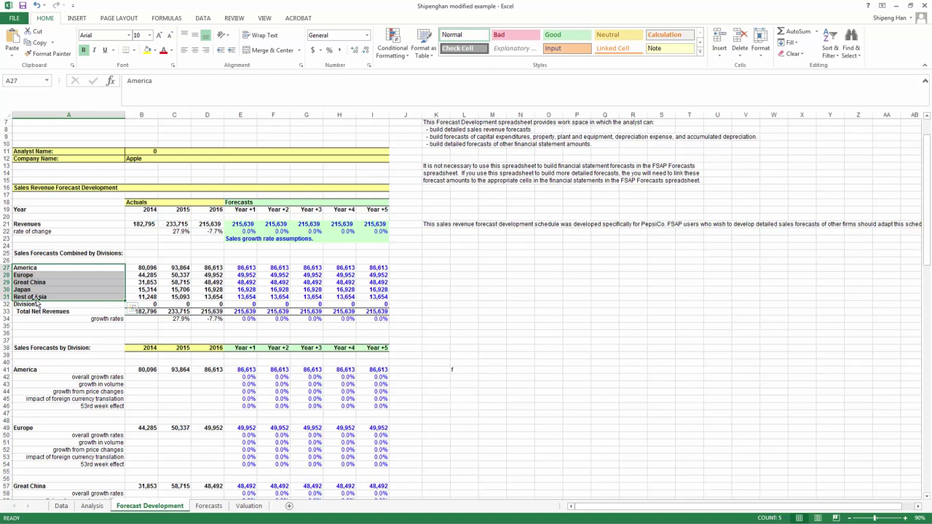
{"action": "key", "text": "alt+Tab"}
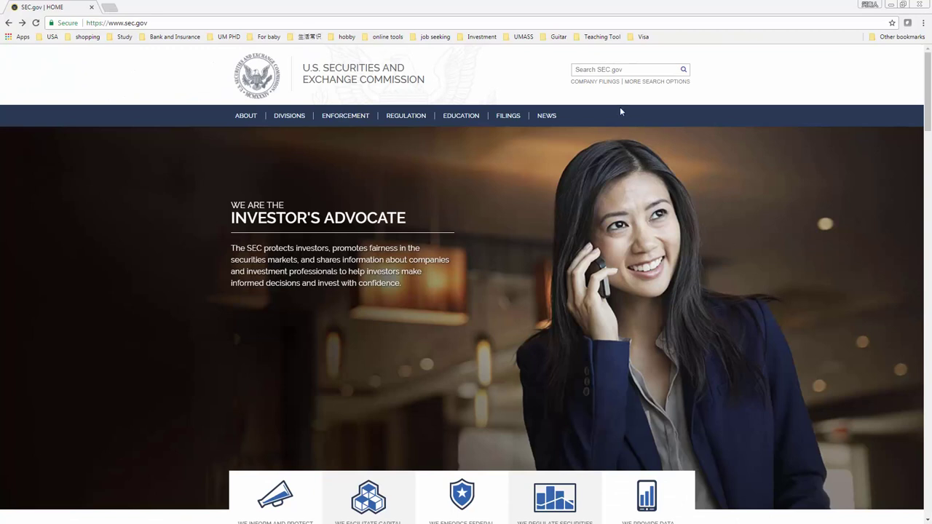
Run an EDGAR company filing Fast Search for the ticker 'aap'
{"action": "mouse_move", "coordinate": [509, 119]}
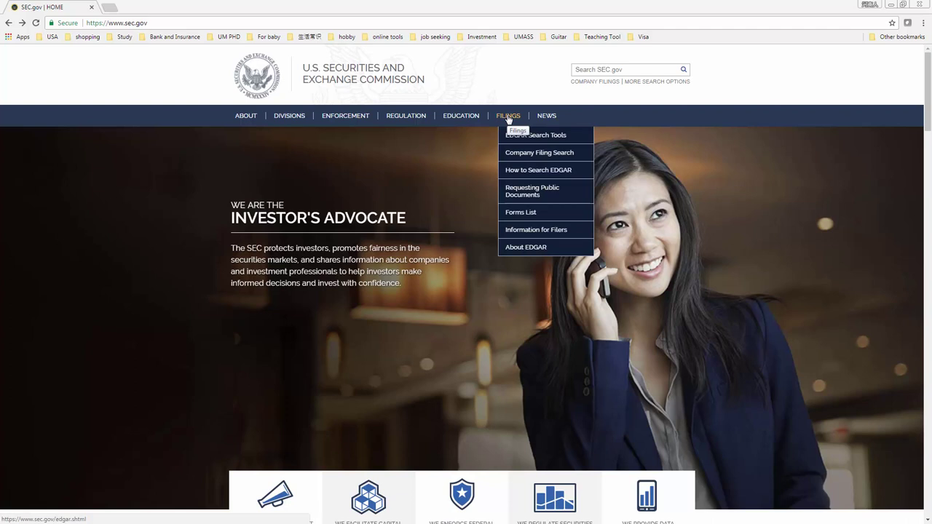
{"action": "left_click", "coordinate": [522, 159]}
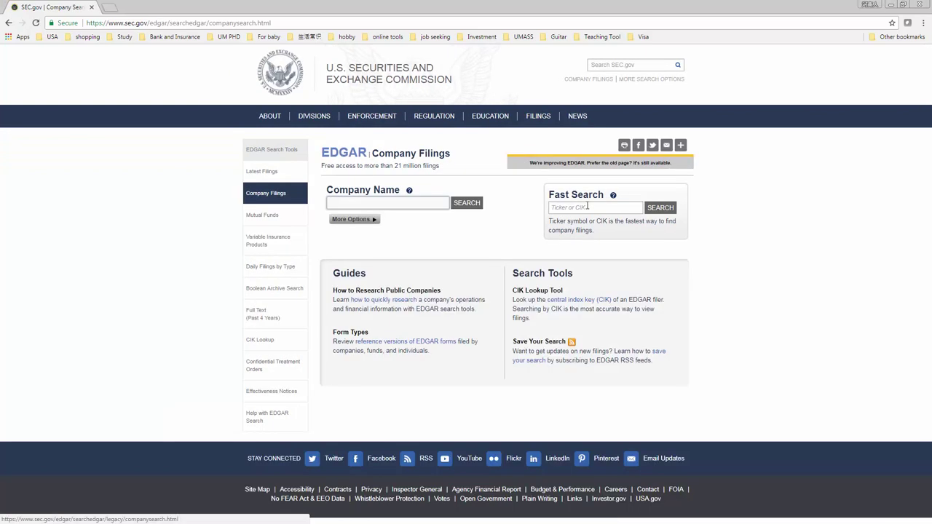
{"action": "left_click", "coordinate": [589, 209]}
{"action": "type", "text": "aapl"}
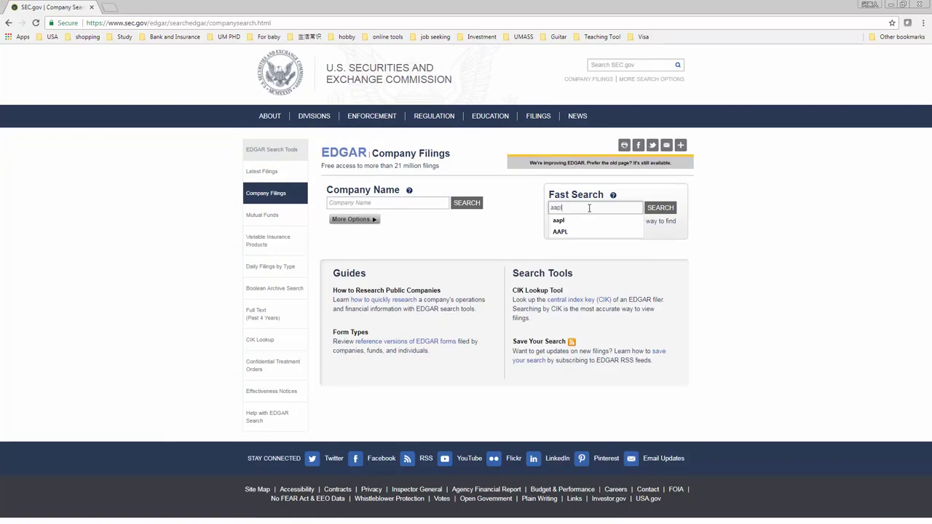
{"action": "key", "text": "Return"}
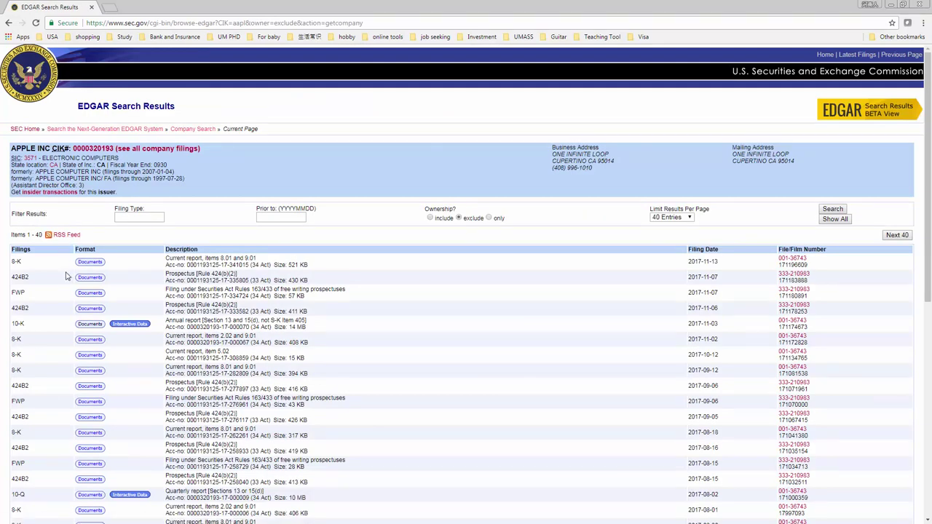
Filter Apple's filings to filing type 10-k
{"action": "left_click", "coordinate": [127, 217]}
{"action": "type", "text": "10-k"}
{"action": "key", "text": "Return"}
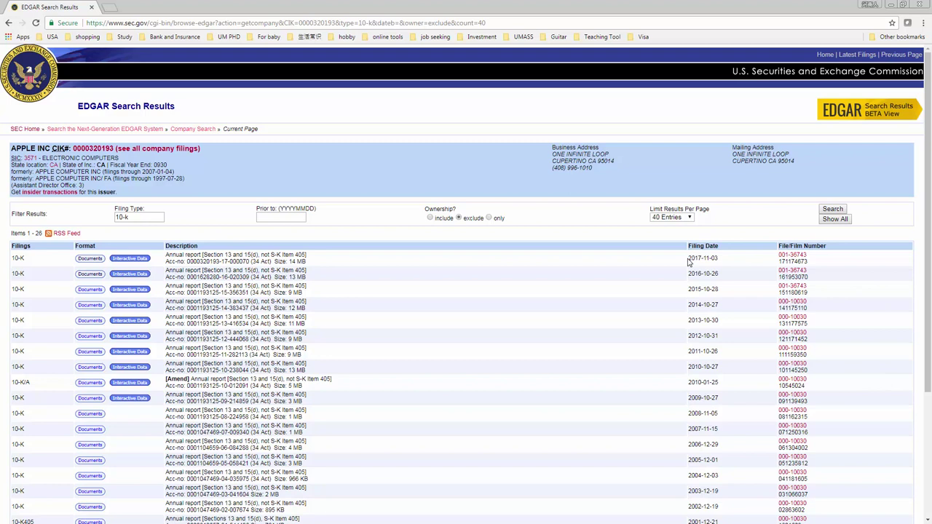
Open the 2016 10-K's main annual report document, then go back to the 10-K list
{"action": "left_click_drag", "start_coordinate": [689, 262], "coordinate": [719, 258]}
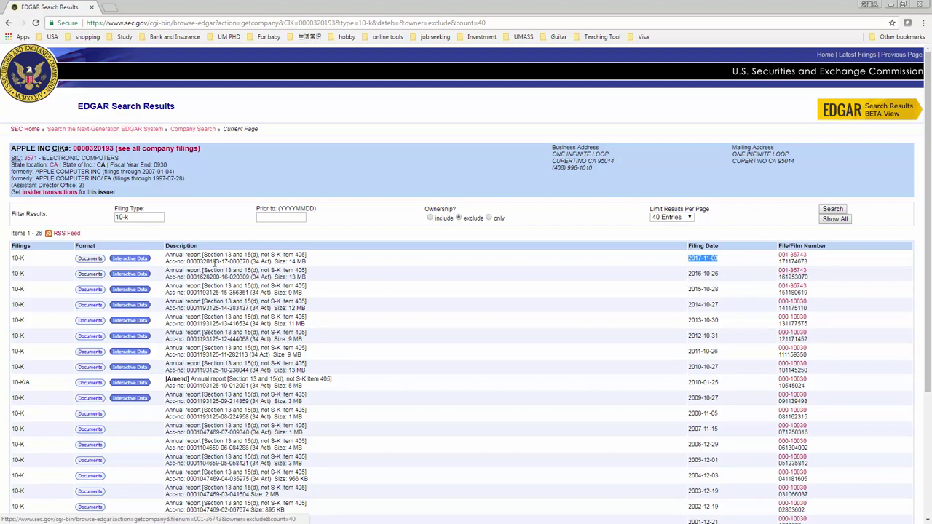
{"action": "left_click", "coordinate": [86, 279]}
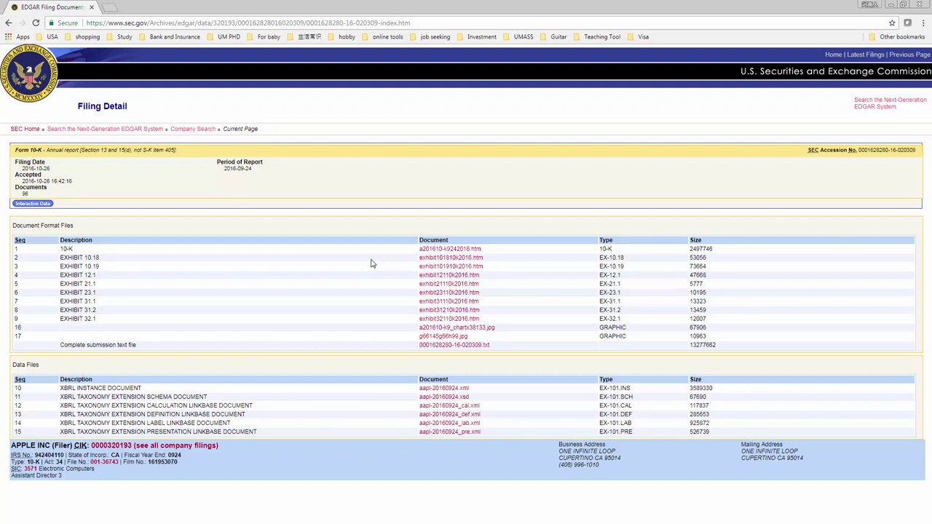
{"action": "left_click", "coordinate": [435, 254]}
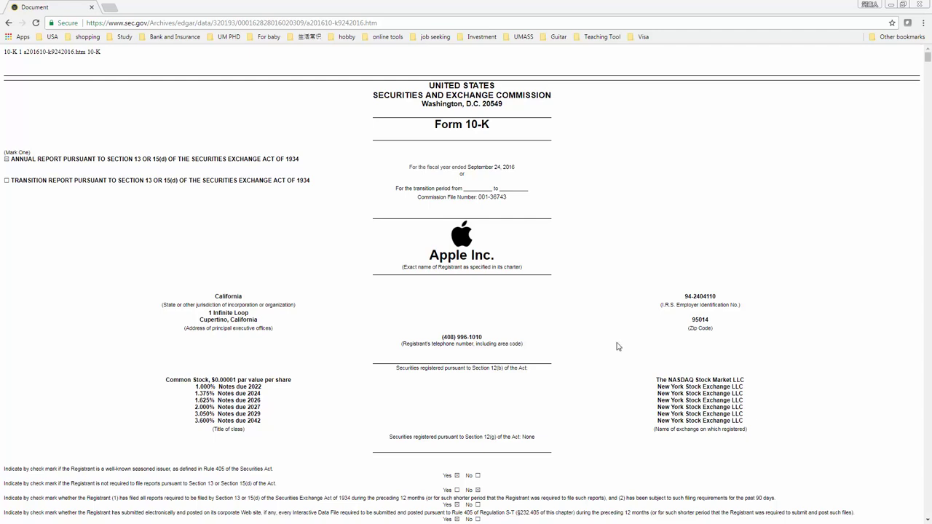
{"action": "left_click", "coordinate": [9, 24]}
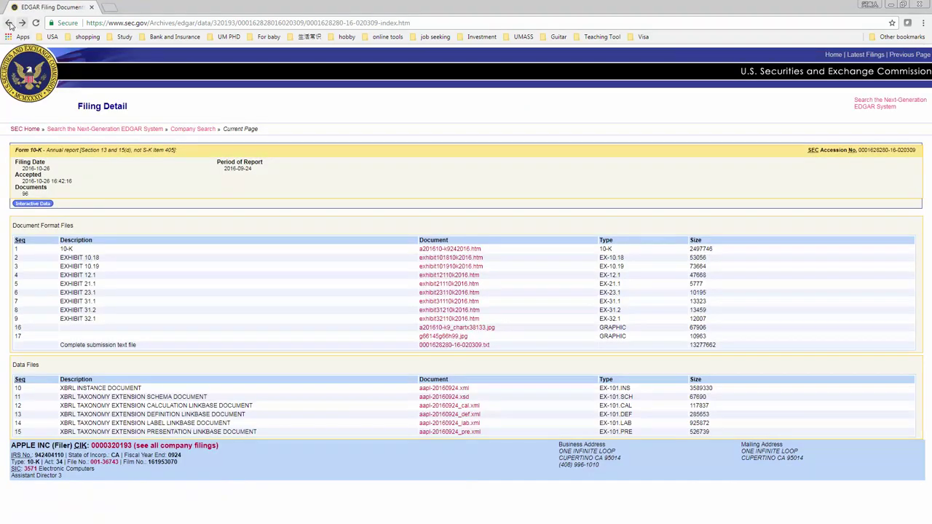
{"action": "left_click", "coordinate": [9, 24]}
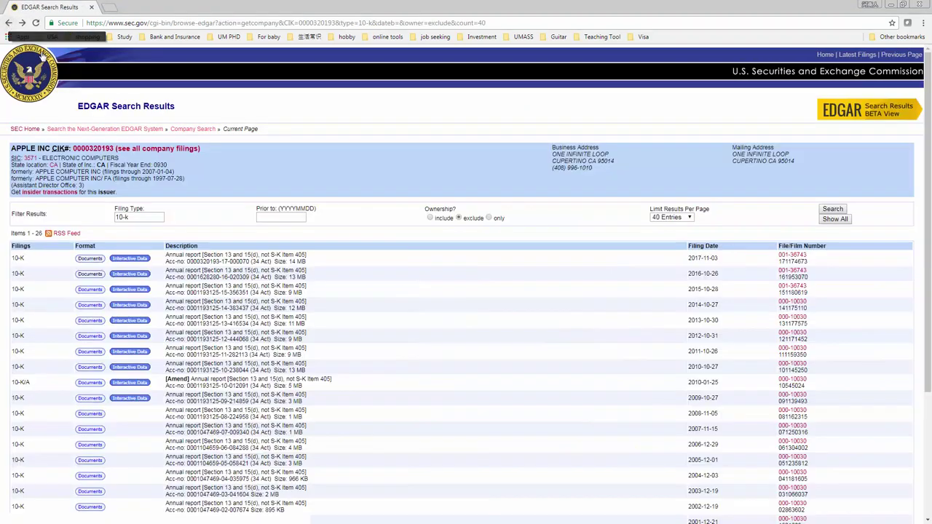
Check Americas 2014–2016 net sales in the 2016 10-K's Segment Information report, then minimize Chrome
{"action": "left_click", "coordinate": [127, 276]}
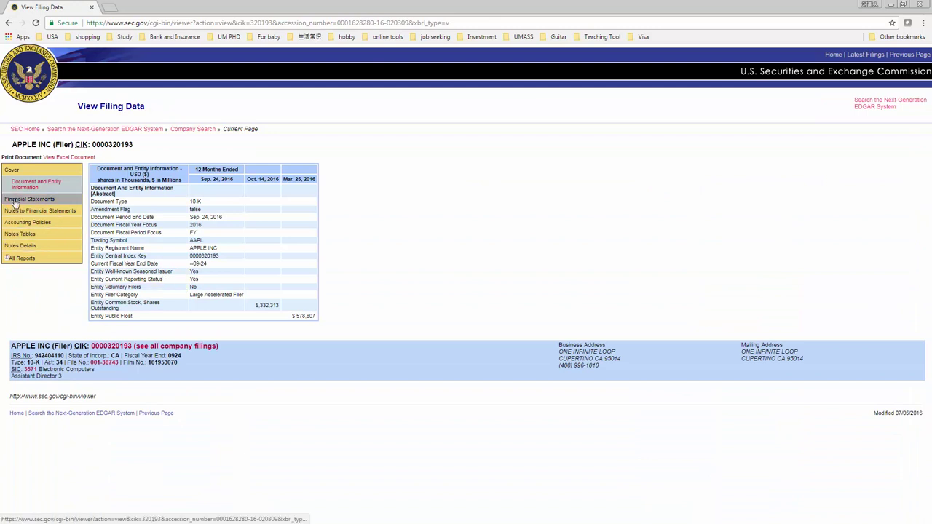
{"action": "left_click", "coordinate": [33, 211]}
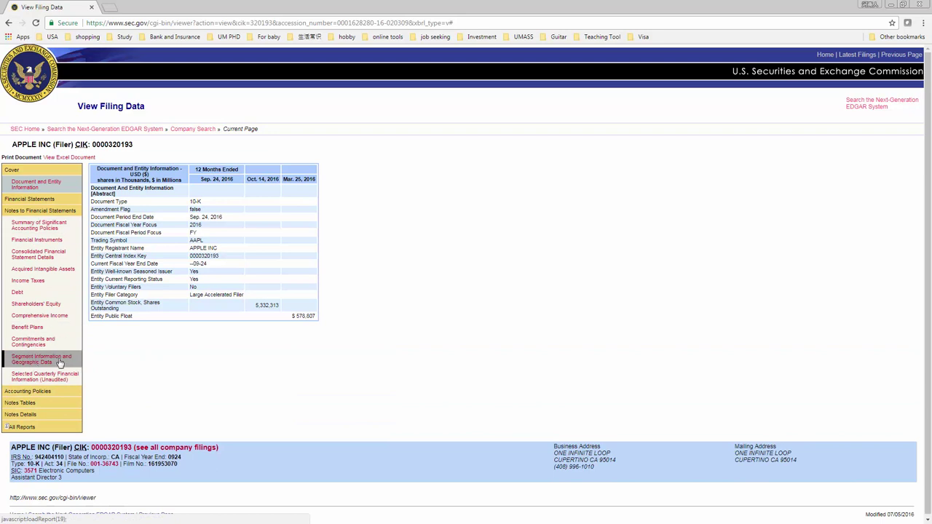
{"action": "left_click", "coordinate": [47, 361]}
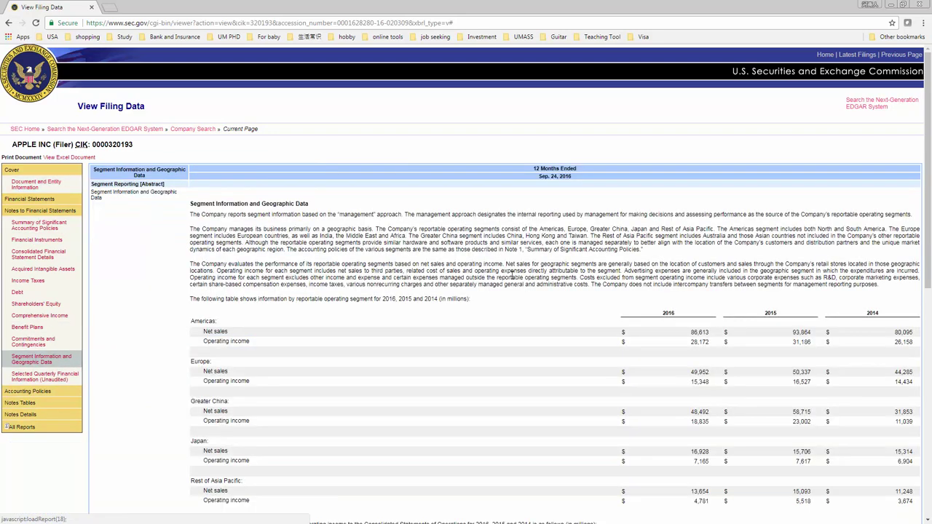
{"action": "scroll", "coordinate": [47, 362], "scroll_direction": "down", "scroll_amount": 2}
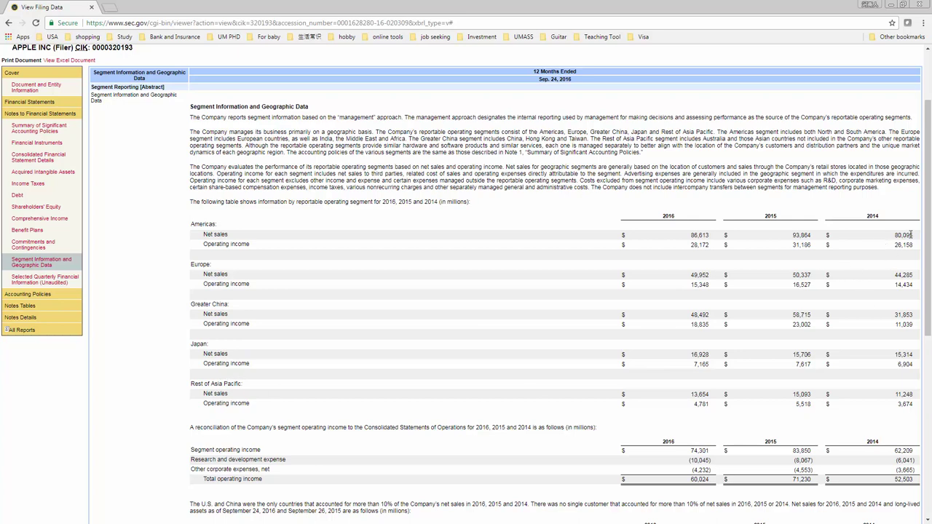
{"action": "left_click_drag", "start_coordinate": [911, 234], "coordinate": [685, 239]}
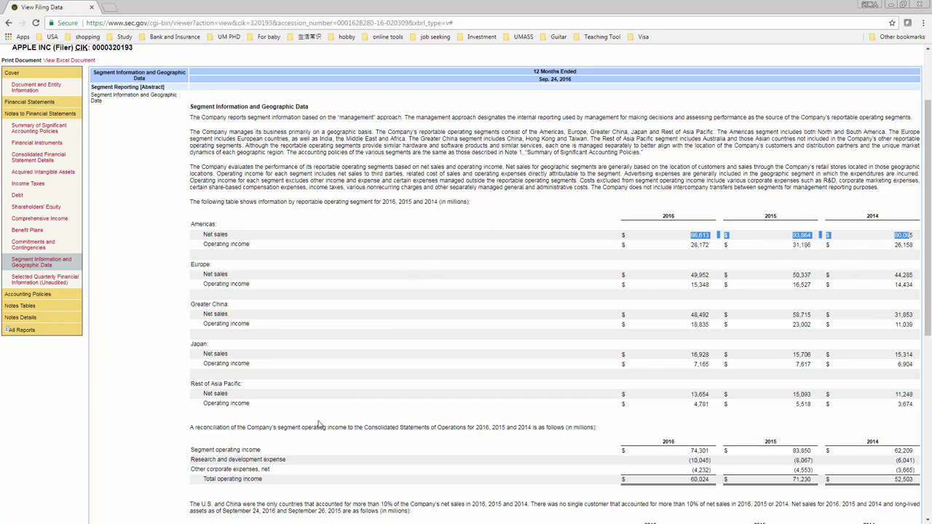
{"action": "left_click", "coordinate": [890, 4]}
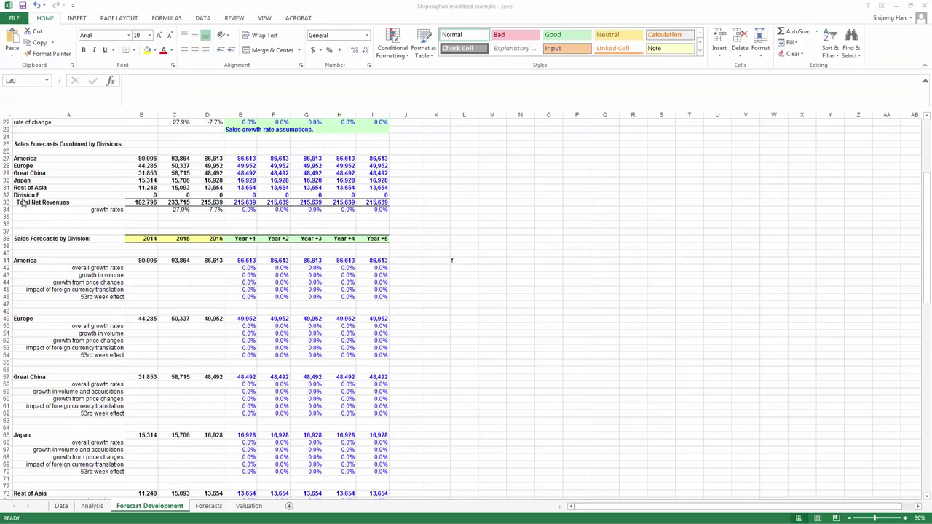
{"action": "left_click_drag", "start_coordinate": [36, 159], "coordinate": [44, 187]}
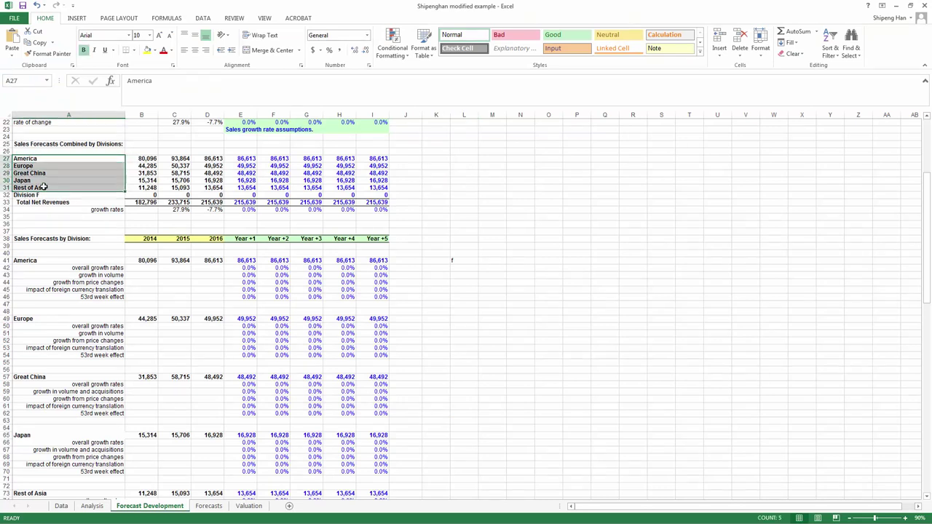
{"action": "left_click", "coordinate": [40, 261]}
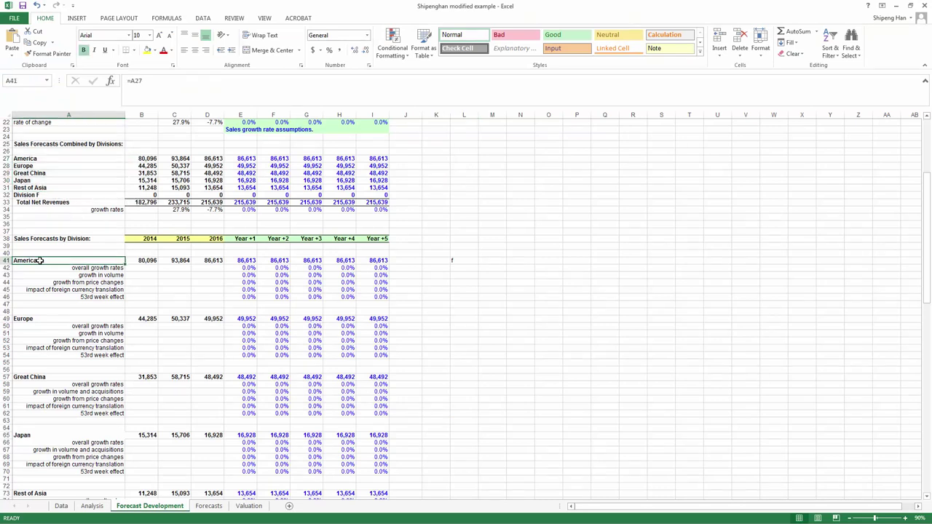
{"action": "left_click", "coordinate": [48, 321]}
{"action": "left_click", "coordinate": [60, 376]}
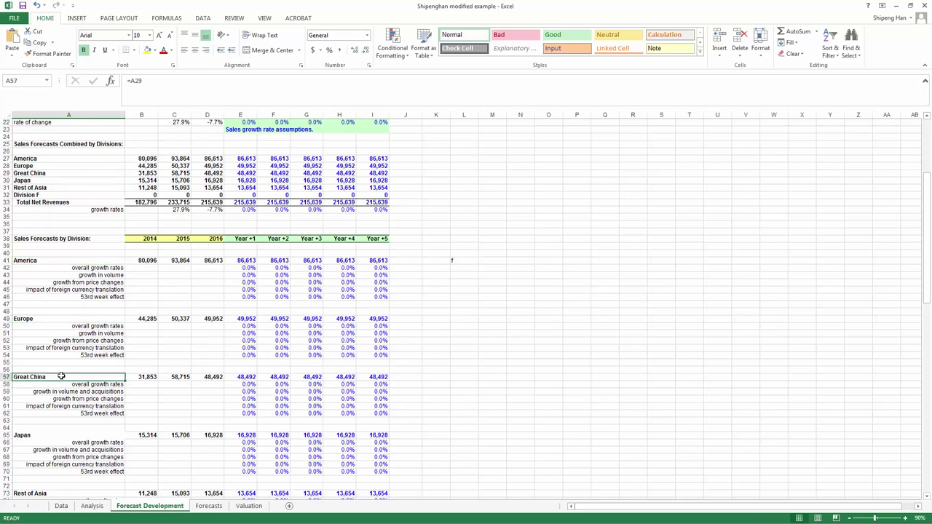
{"action": "left_click", "coordinate": [70, 435]}
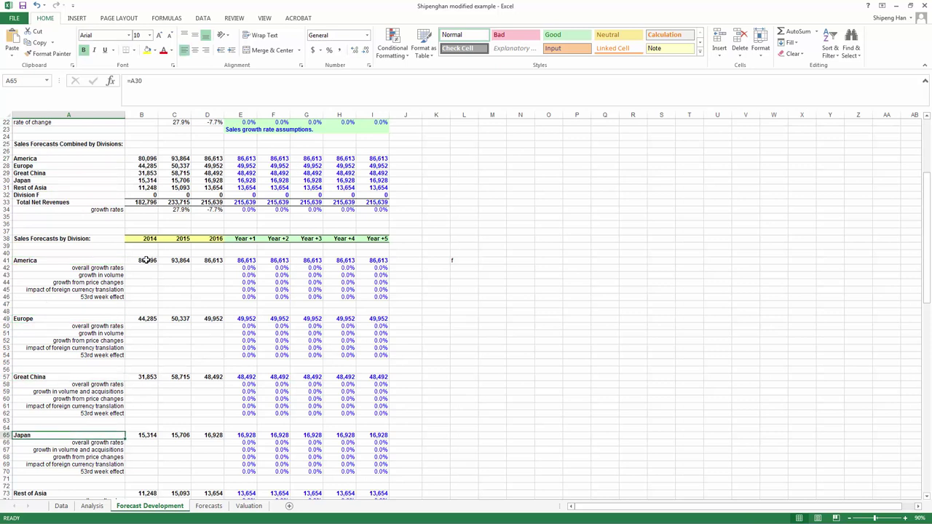
{"action": "left_click_drag", "start_coordinate": [145, 260], "coordinate": [214, 262]}
{"action": "left_click", "coordinate": [141, 319]}
{"action": "left_click_drag", "start_coordinate": [141, 319], "coordinate": [215, 320]}
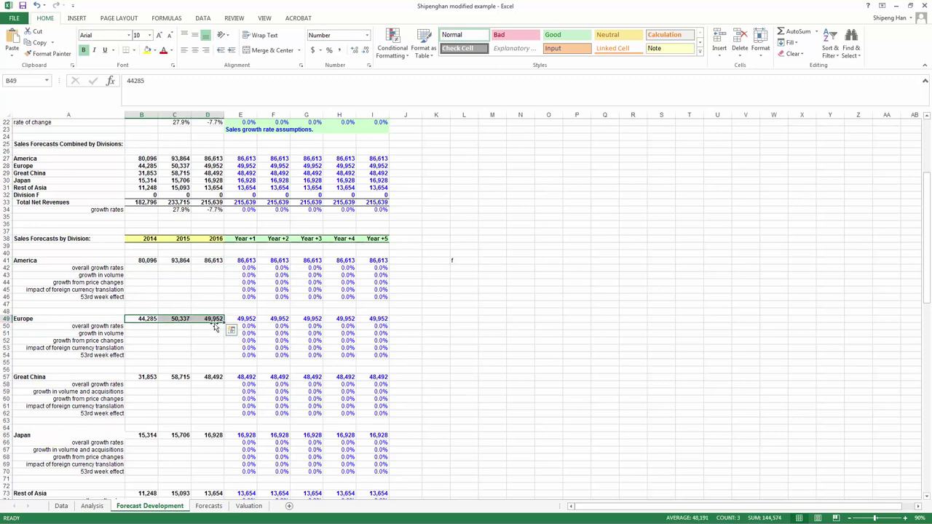
{"action": "left_click_drag", "start_coordinate": [141, 377], "coordinate": [210, 378]}
{"action": "left_click_drag", "start_coordinate": [149, 435], "coordinate": [214, 435]}
{"action": "scroll", "coordinate": [472, 321], "scroll_direction": "up", "scroll_amount": 3}
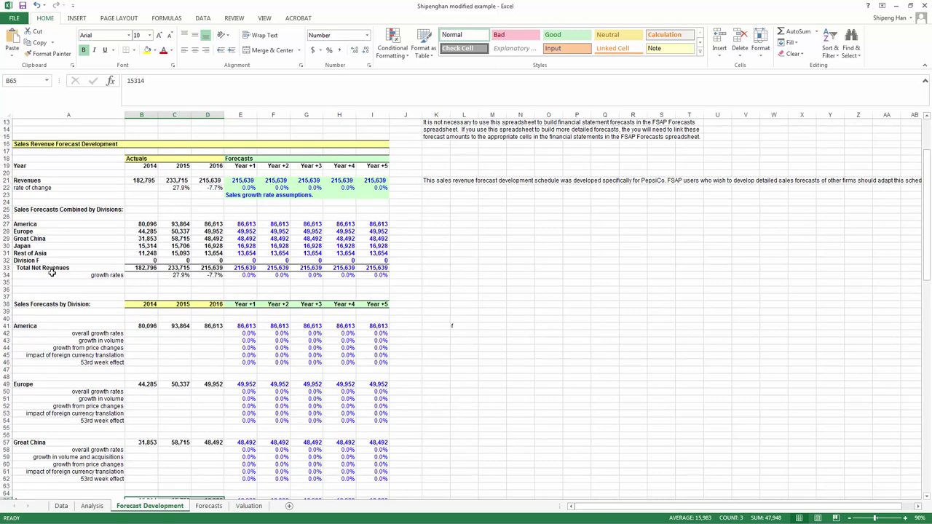
{"action": "left_click_drag", "start_coordinate": [143, 267], "coordinate": [221, 264]}
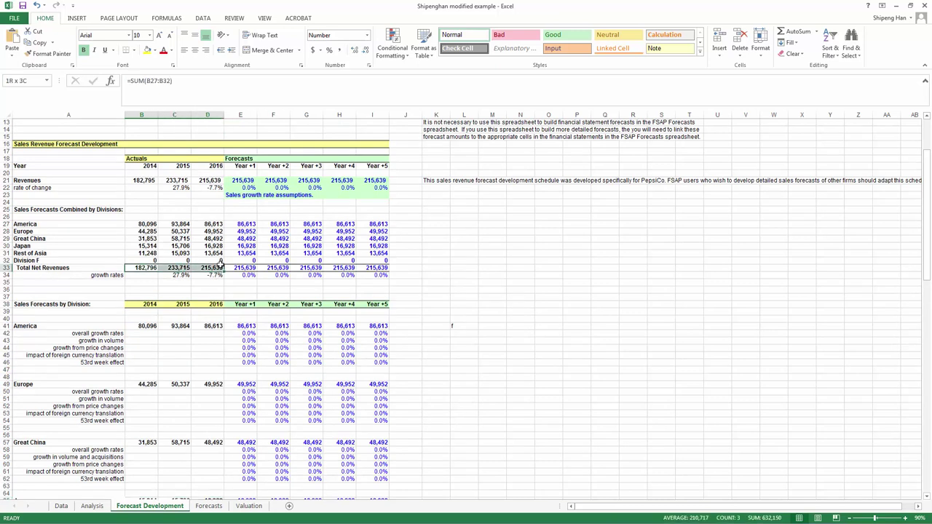
{"action": "double_click", "coordinate": [140, 268]}
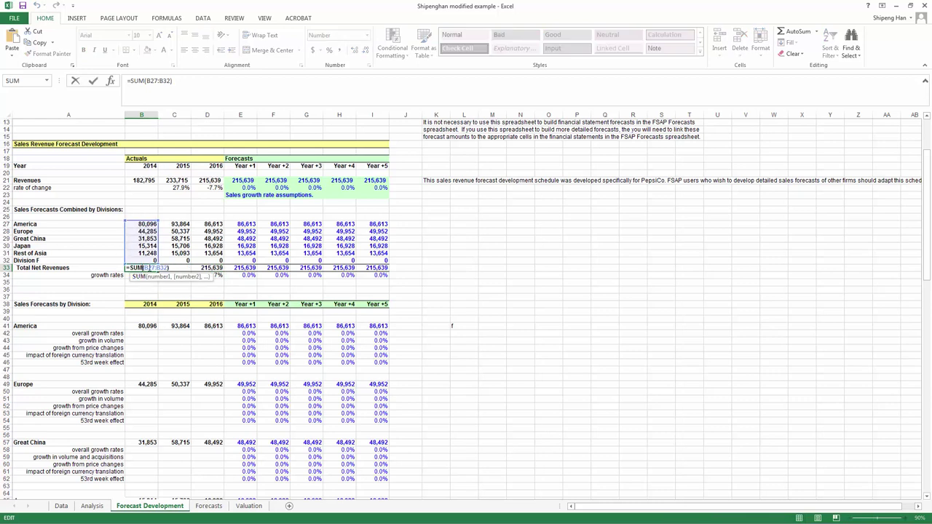
{"action": "key", "text": "Escape"}
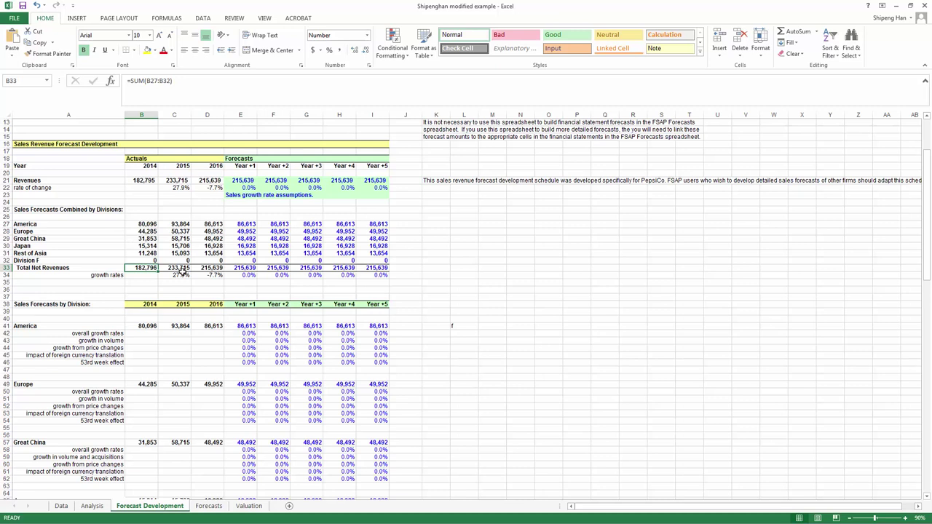
{"action": "left_click_drag", "start_coordinate": [142, 180], "coordinate": [212, 180]}
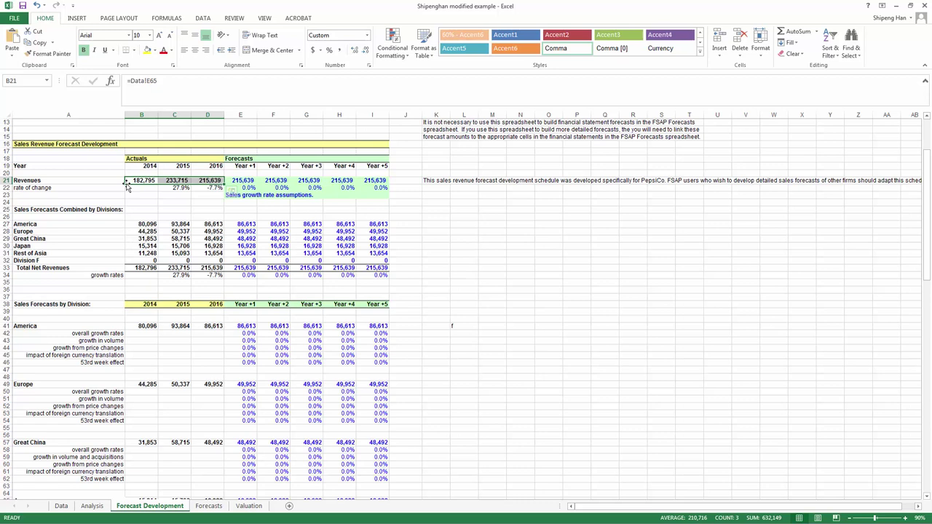
{"action": "left_click", "coordinate": [207, 181]}
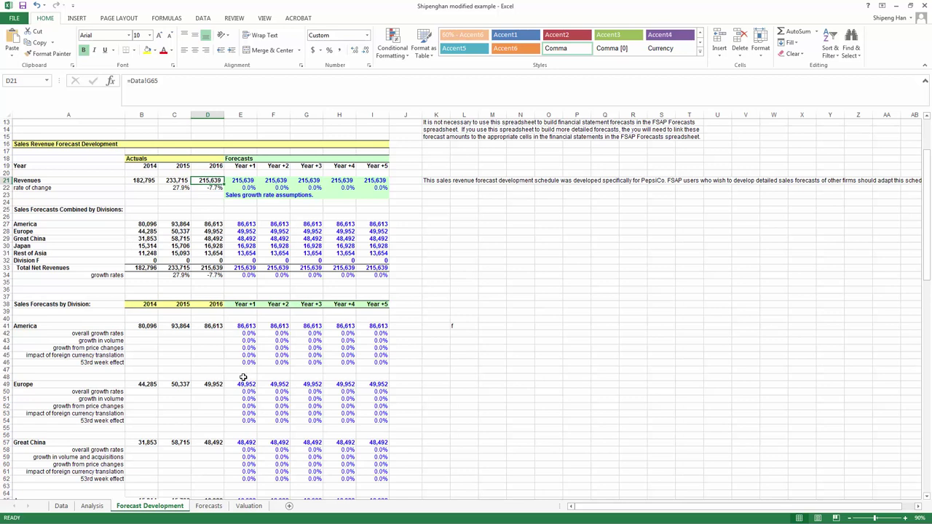
{"action": "scroll", "coordinate": [246, 377], "scroll_direction": "down", "scroll_amount": 2}
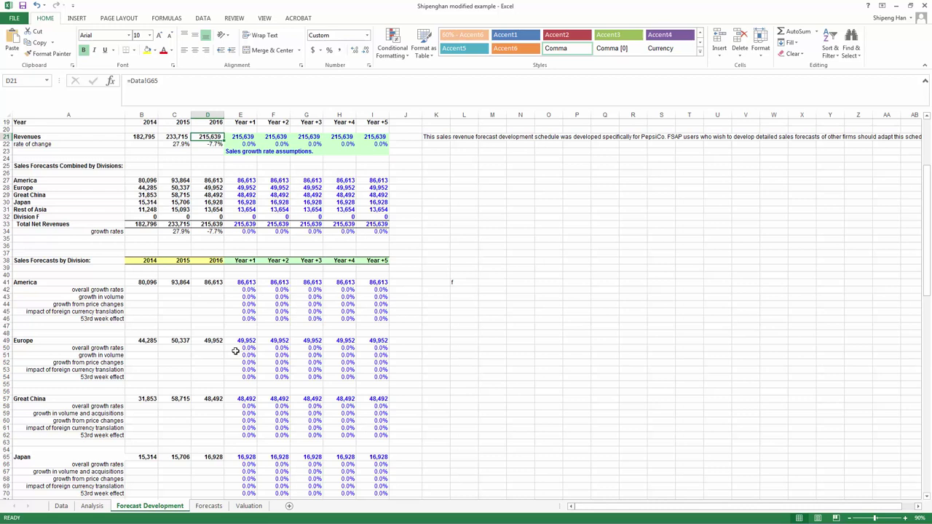
Enter =(C41-B41)/B41 in C42, giving America's 2015 growth rate of 17.2%
{"action": "left_click", "coordinate": [180, 291]}
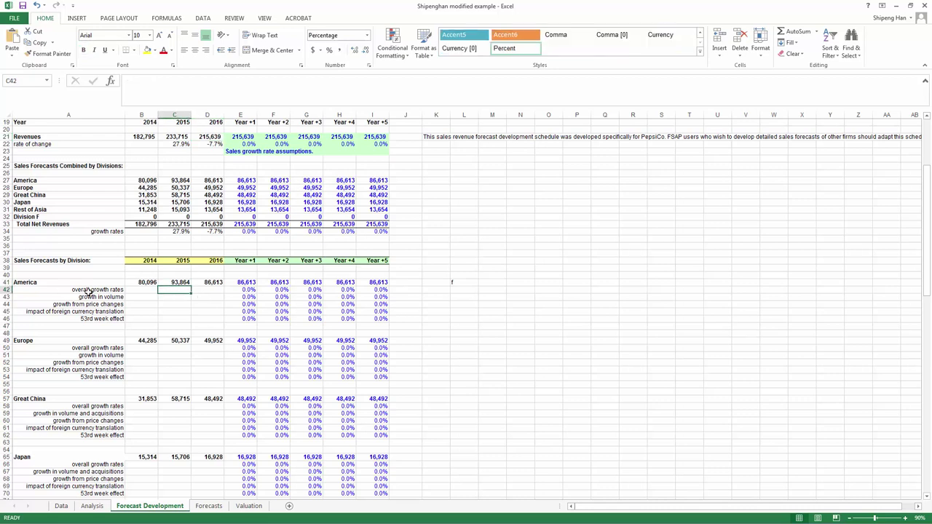
{"action": "type", "text": "="}
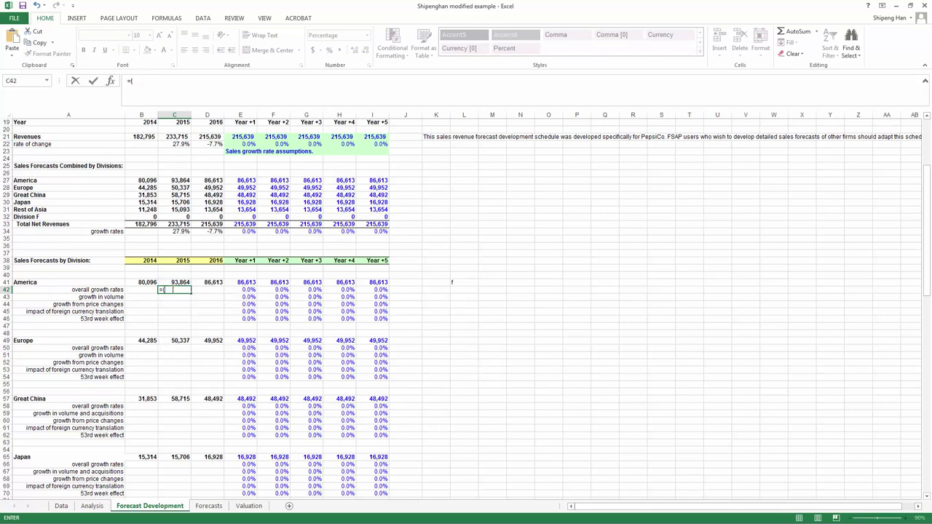
{"action": "type", "text": "("}
{"action": "key", "text": "Up"}
{"action": "type", "text": "-"}
{"action": "key", "text": "Left"}
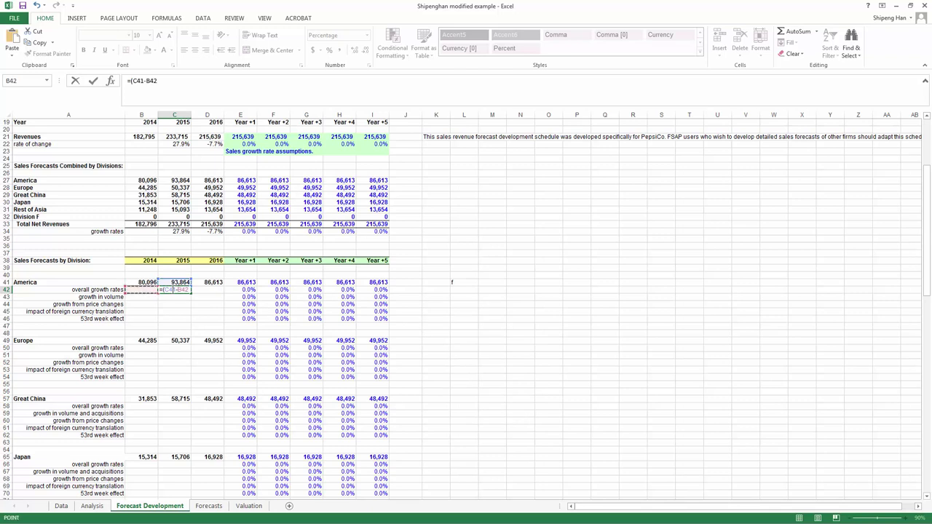
{"action": "key", "text": "Up"}
{"action": "type", "text": ")"}
{"action": "key", "text": "Up"}
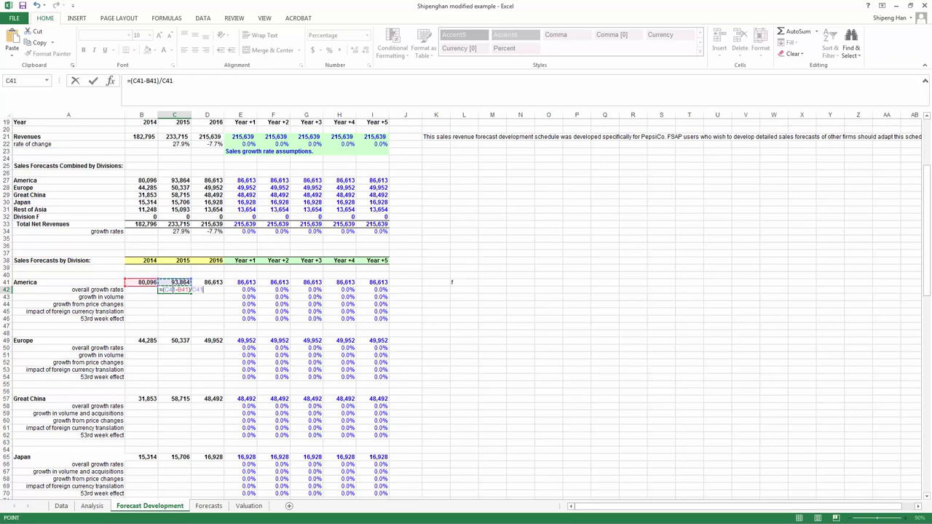
{"action": "key", "text": "Left"}
{"action": "key", "text": "Return"}
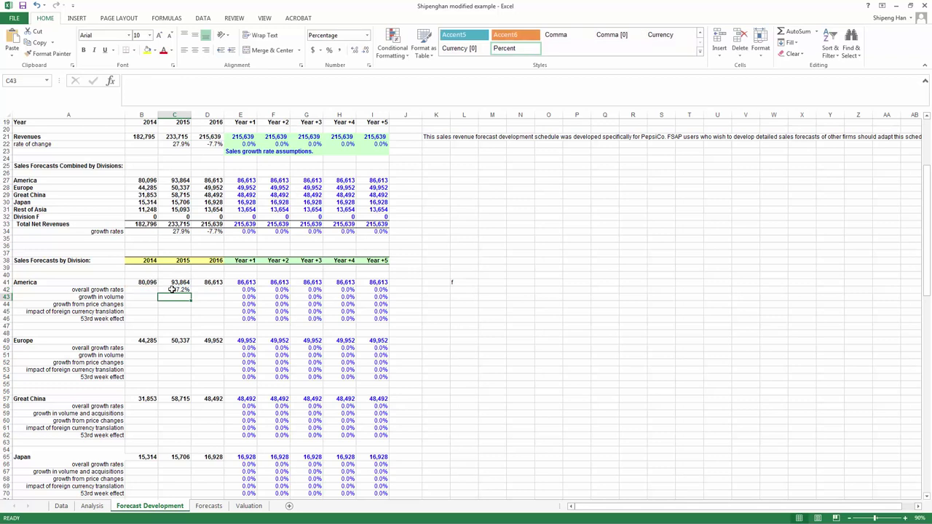
Fill the growth formula into D42, giving -7.7% for 2016
{"action": "left_click", "coordinate": [164, 290]}
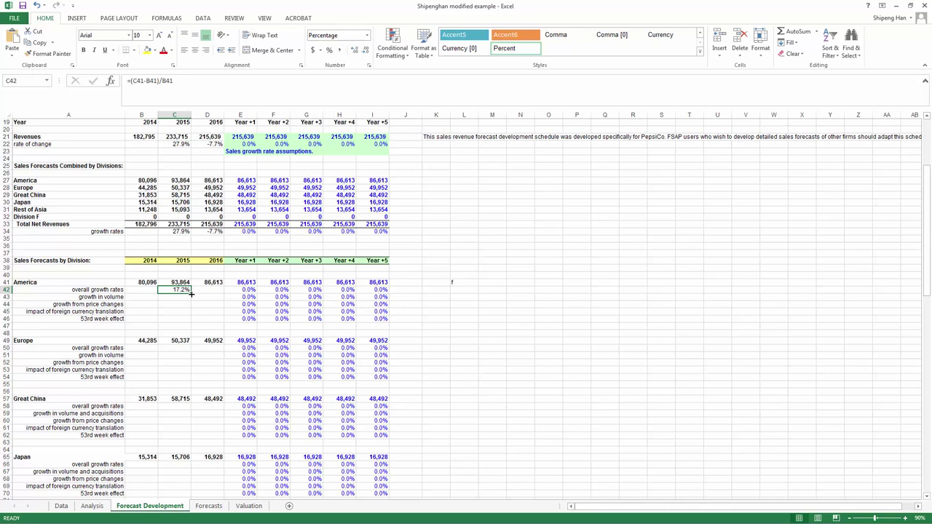
{"action": "left_click_drag", "start_coordinate": [191, 294], "coordinate": [225, 291]}
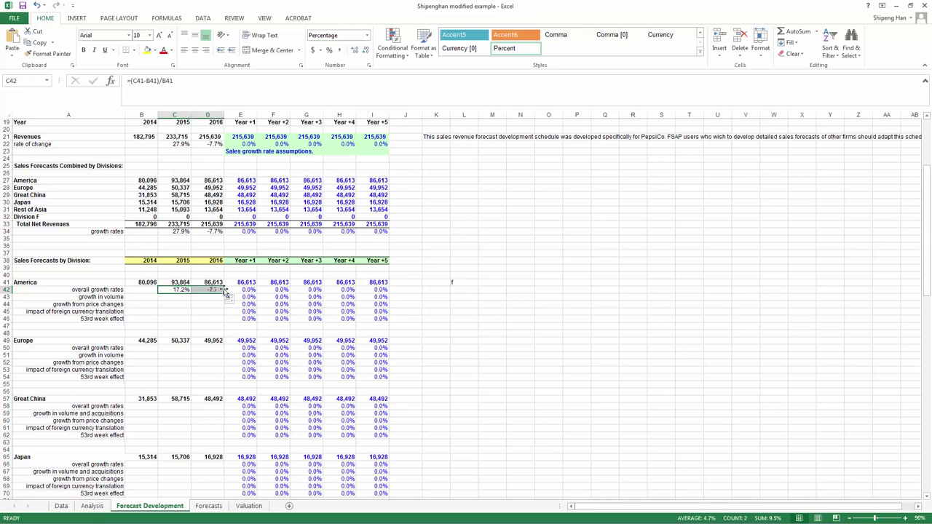
{"action": "left_click", "coordinate": [216, 290]}
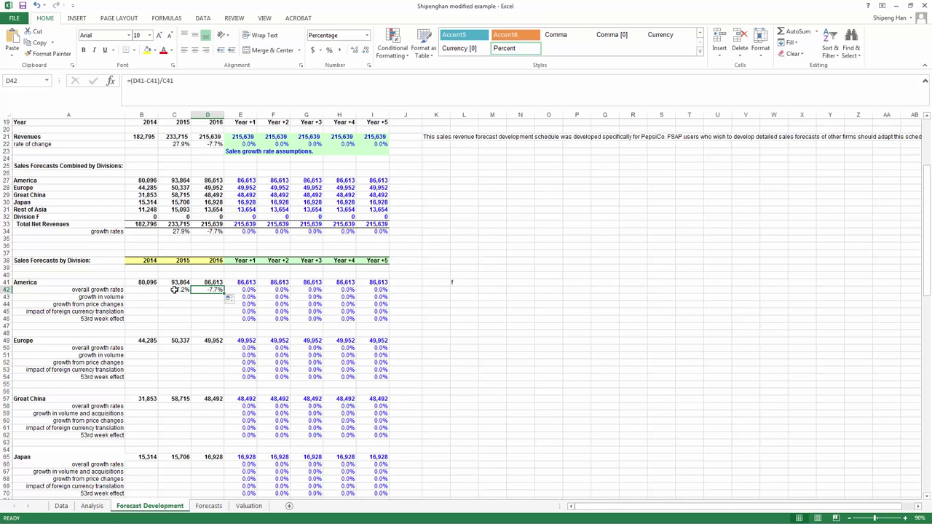
Enter =AVERAGE(C42:D42) in E42, giving America's Year +1 growth of 4.7%
{"action": "left_click", "coordinate": [249, 289]}
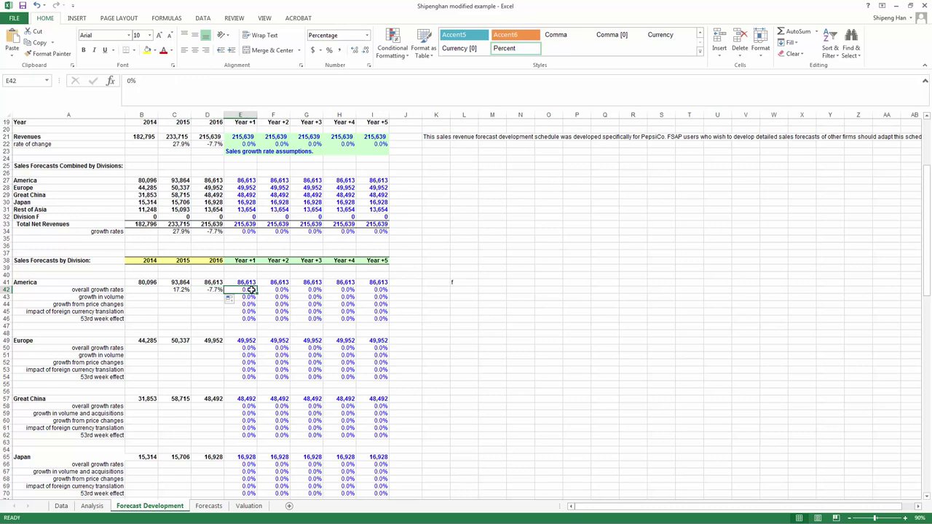
{"action": "type", "text": "=average"}
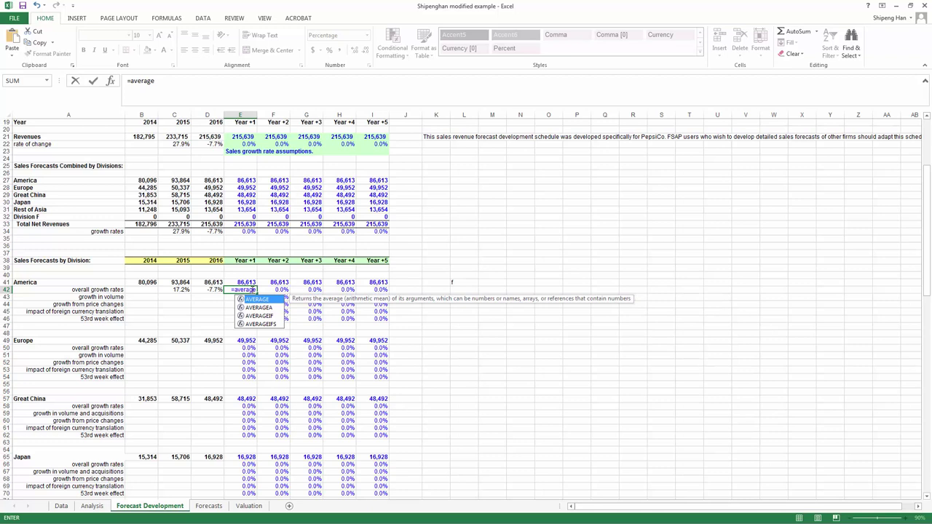
{"action": "type", "text": "("}
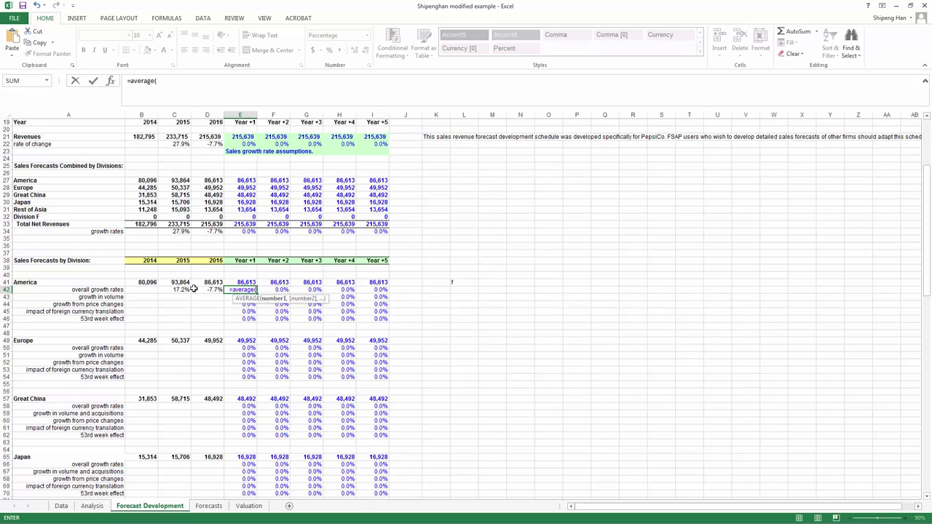
{"action": "left_click_drag", "start_coordinate": [181, 290], "coordinate": [204, 292]}
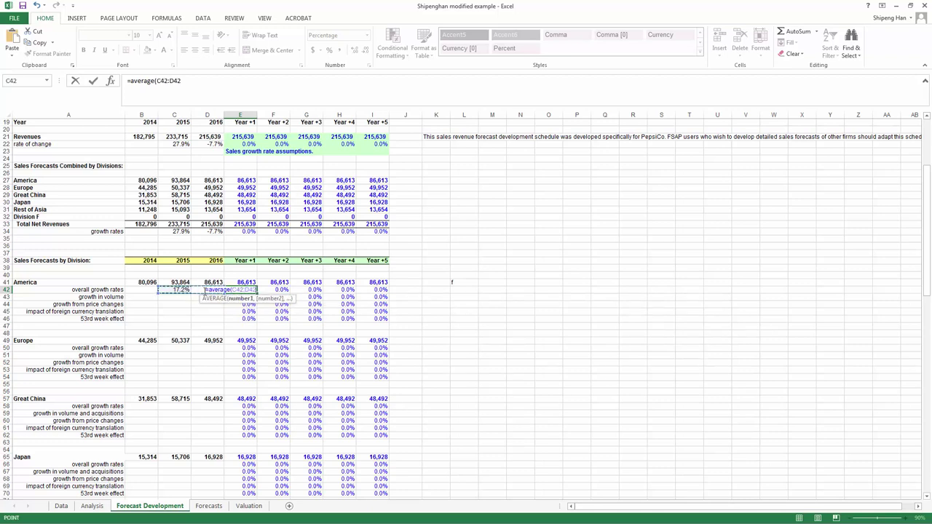
{"action": "type", "text": ")"}
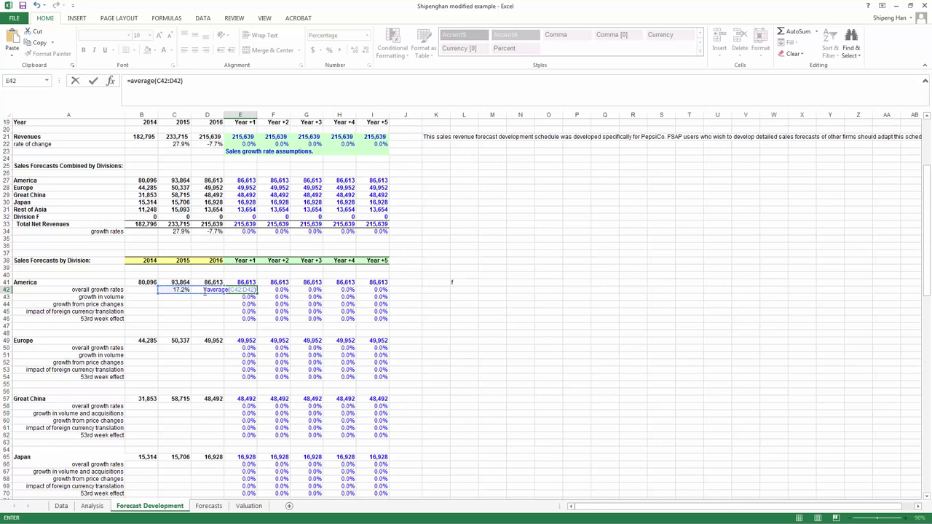
{"action": "key", "text": "Return"}
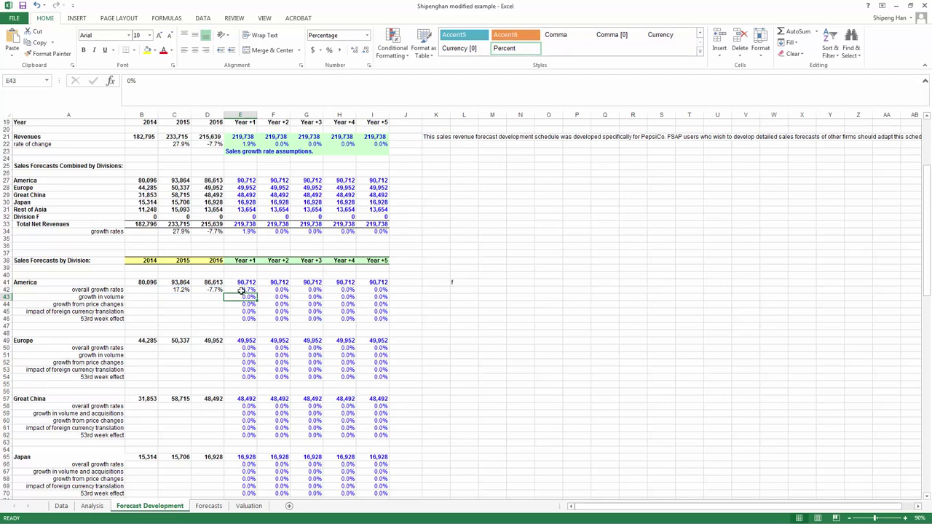
{"action": "left_click", "coordinate": [241, 291]}
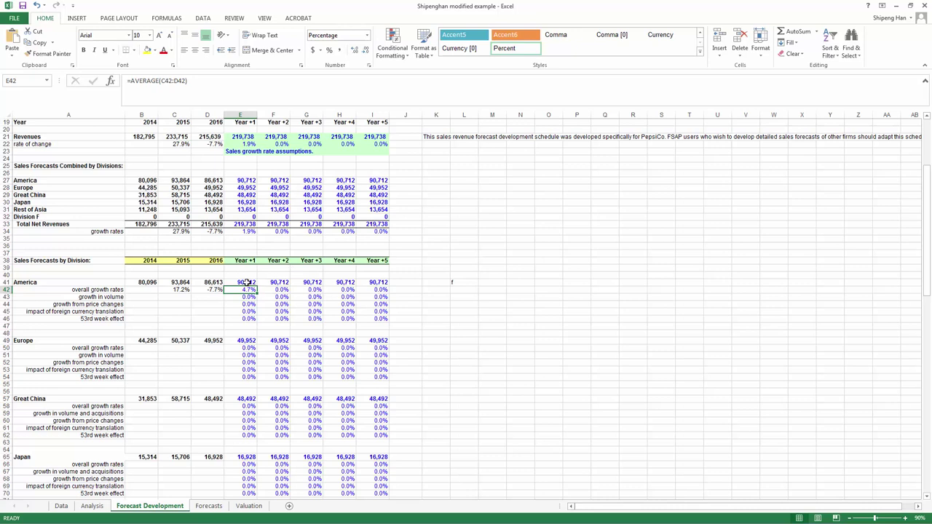
Check the Year +1 revenue formula and fill the average growth formula through I42
{"action": "left_click", "coordinate": [248, 283]}
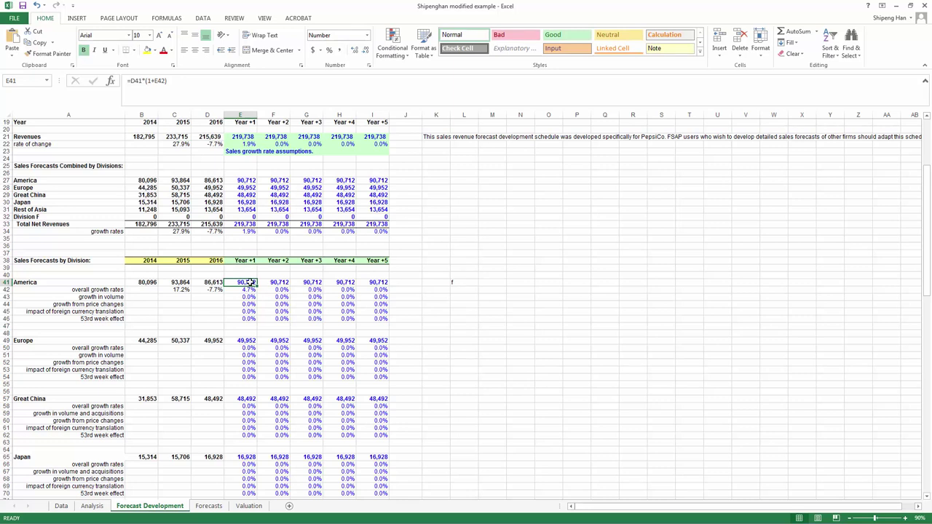
{"action": "double_click", "coordinate": [248, 282]}
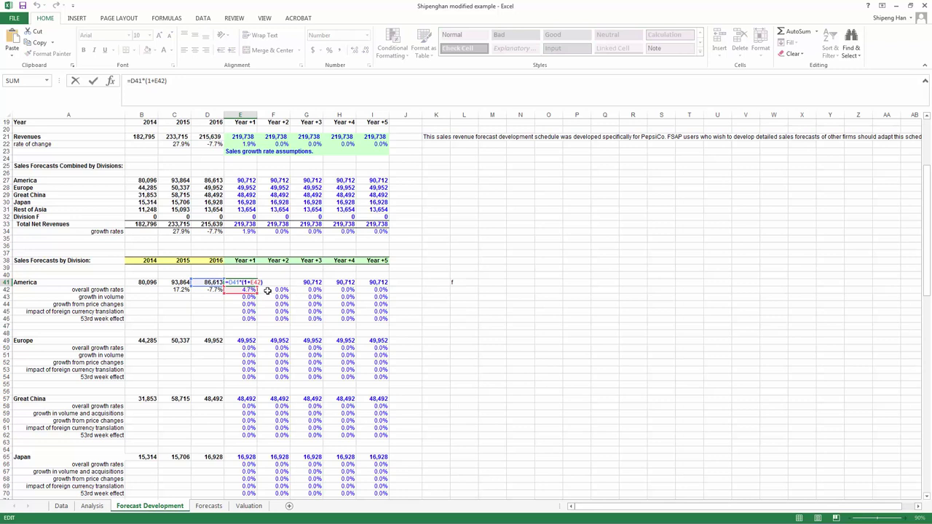
{"action": "left_click", "coordinate": [249, 292]}
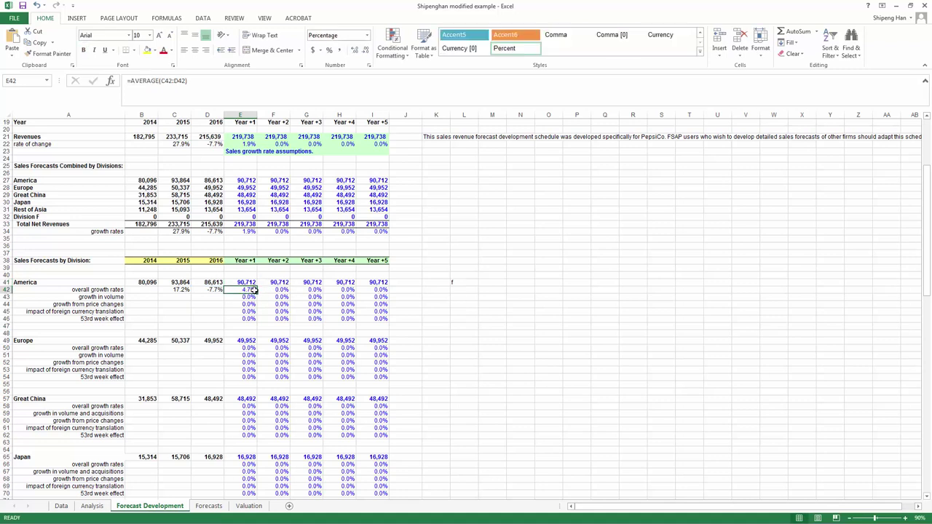
{"action": "left_click_drag", "start_coordinate": [257, 295], "coordinate": [389, 293]}
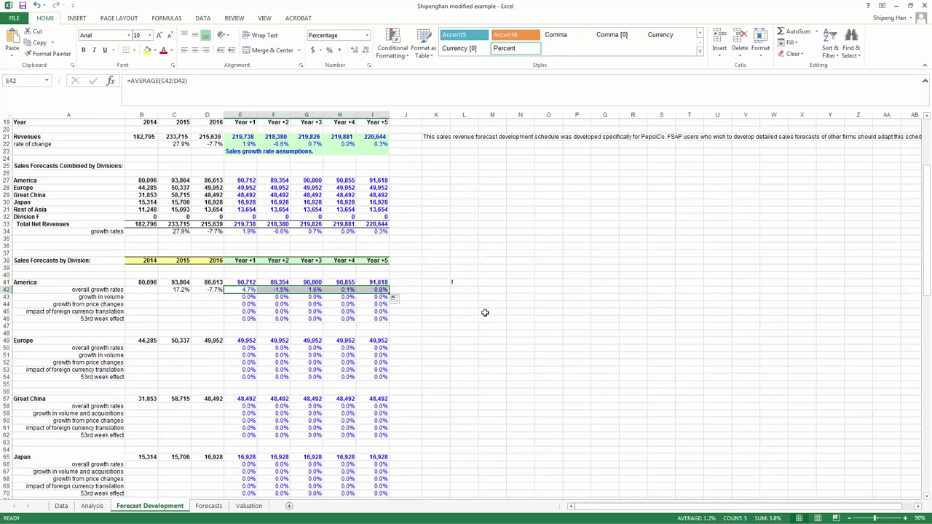
{"action": "left_click", "coordinate": [474, 313]}
Delete the stray f from cell L41
{"action": "left_click", "coordinate": [473, 282]}
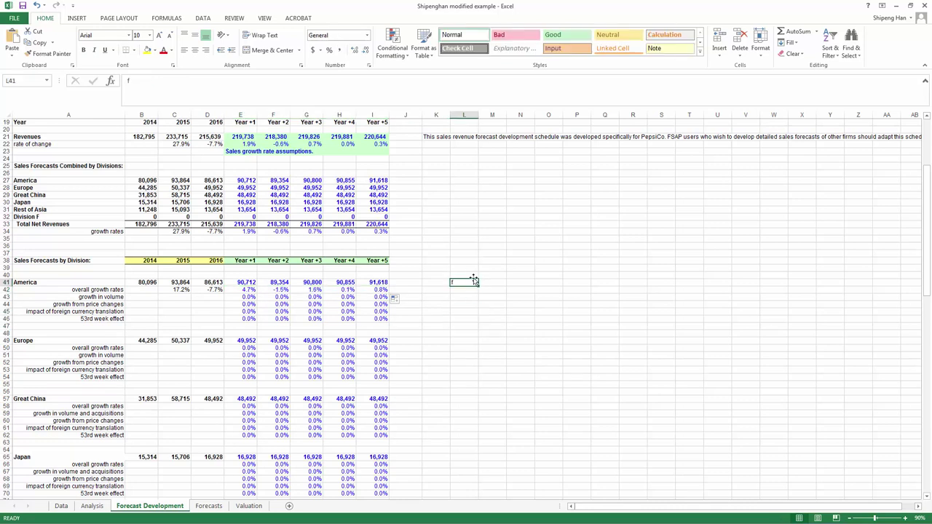
{"action": "key", "text": "BackSpace"}
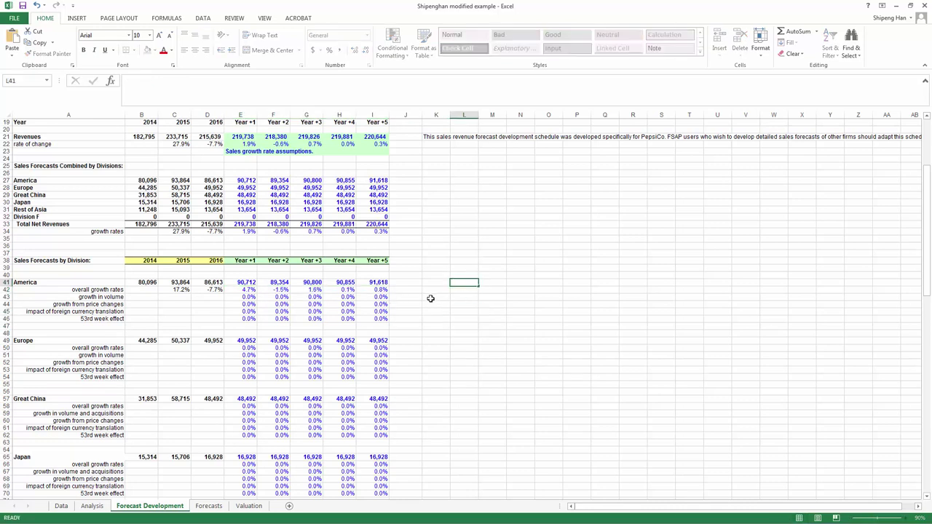
{"action": "left_click", "coordinate": [431, 298]}
Check the AVERAGE growth formulas in F42, G42 and H42 without changing them
{"action": "left_click_drag", "start_coordinate": [249, 291], "coordinate": [367, 289]}
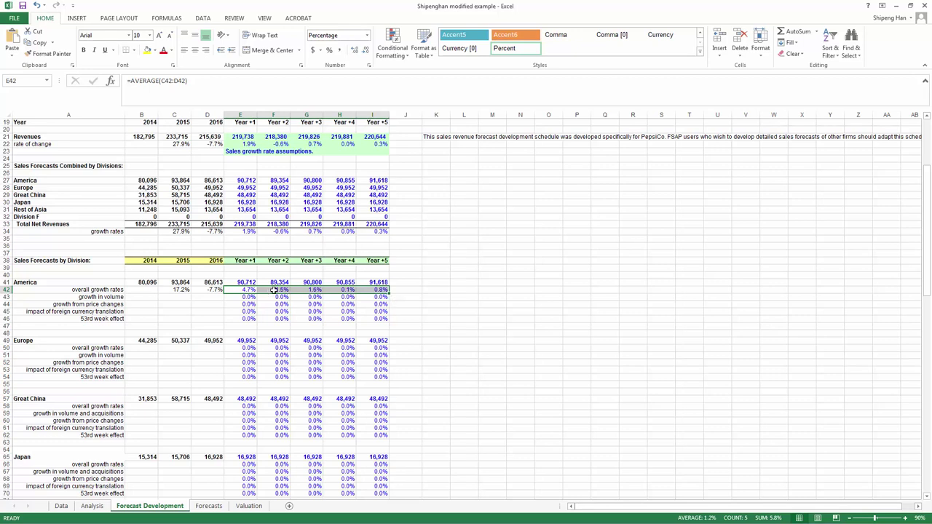
{"action": "left_click", "coordinate": [287, 290]}
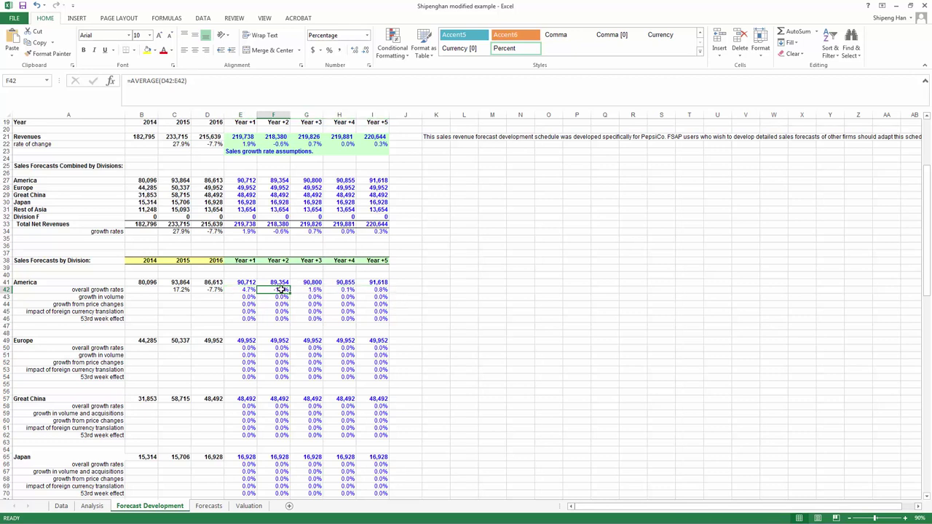
{"action": "double_click", "coordinate": [281, 290]}
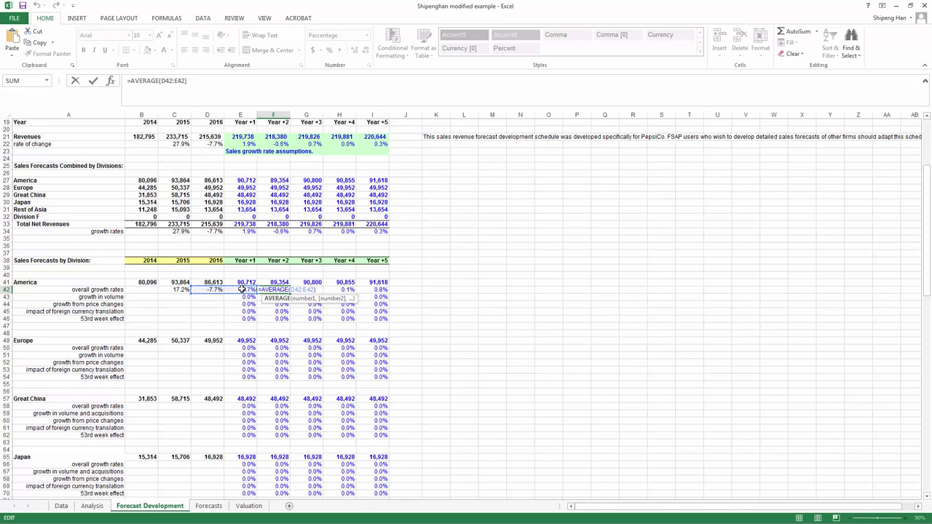
{"action": "key", "text": "Return"}
{"action": "double_click", "coordinate": [310, 290]}
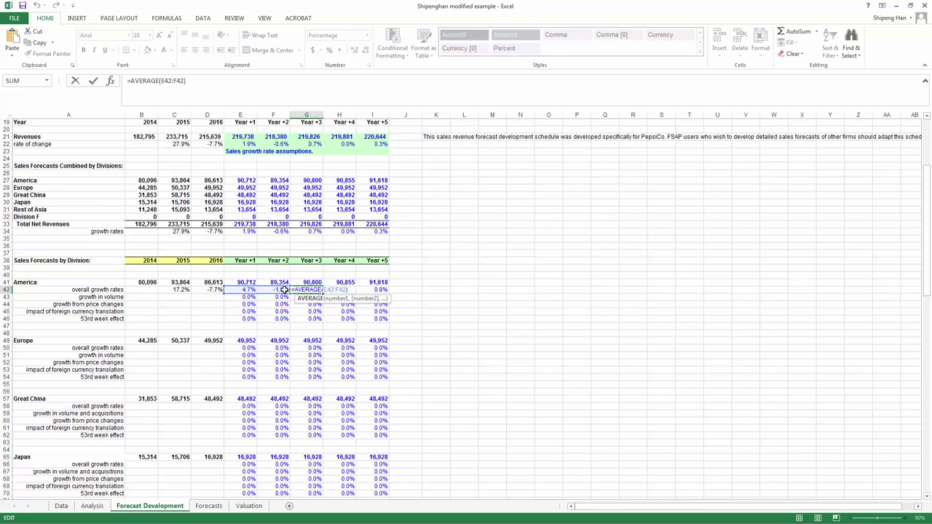
{"action": "key", "text": "ctrl+Return"}
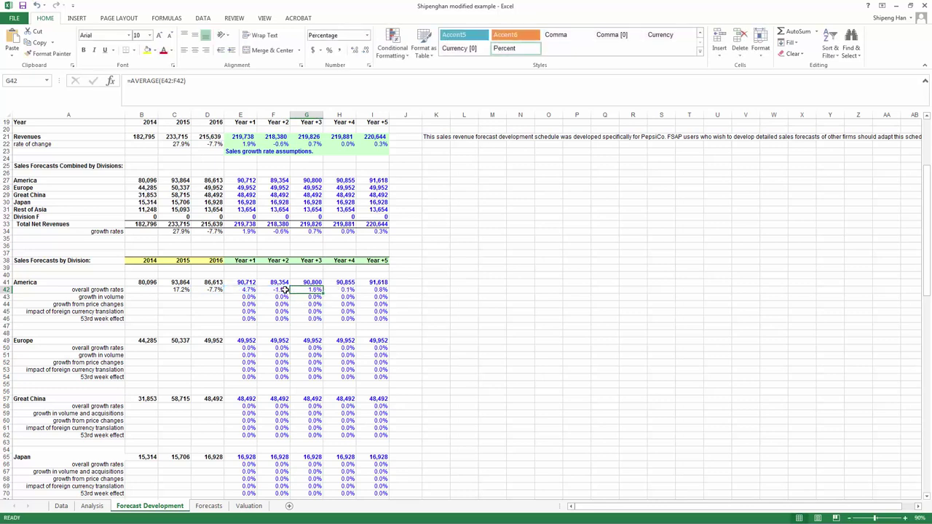
{"action": "double_click", "coordinate": [338, 290]}
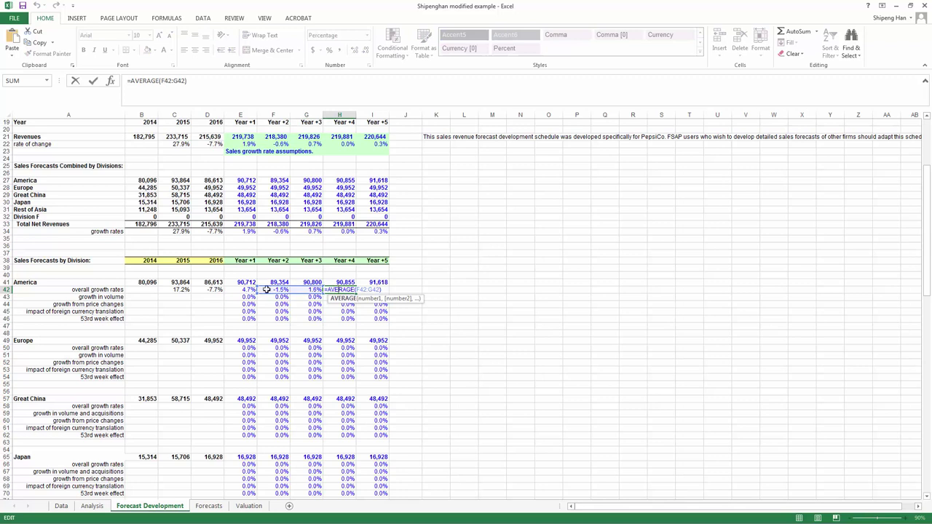
{"action": "key", "text": "Return"}
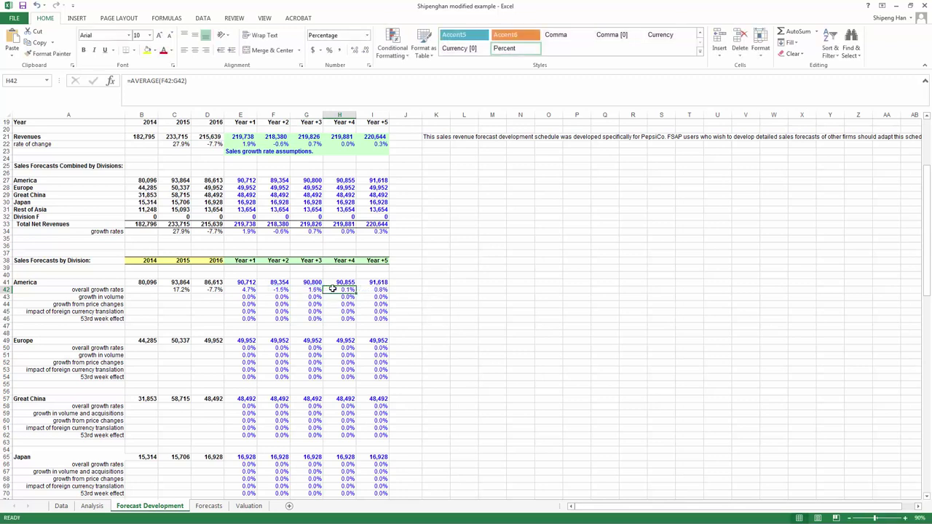
{"action": "left_click", "coordinate": [402, 283]}
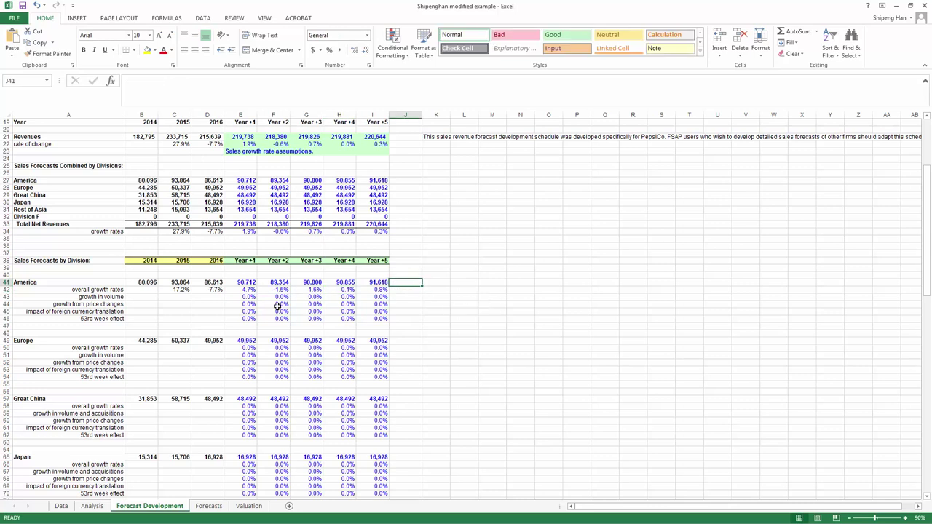
{"action": "left_click_drag", "start_coordinate": [182, 289], "coordinate": [363, 290]}
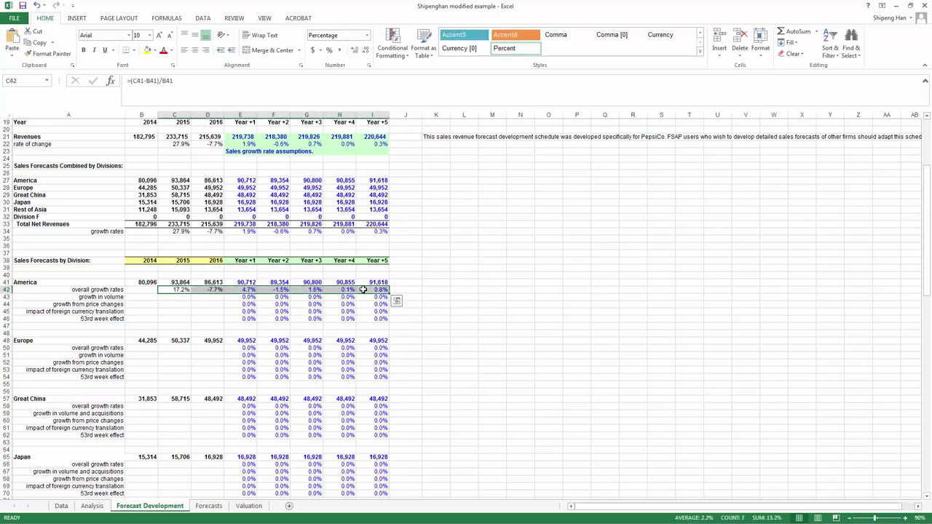
Copy America's growth row C42:I42 into Europe's and Great China's growth rows
{"action": "key", "text": "ctrl+c"}
{"action": "left_click_drag", "start_coordinate": [179, 348], "coordinate": [366, 350]}
{"action": "key", "text": "ctrl+v"}
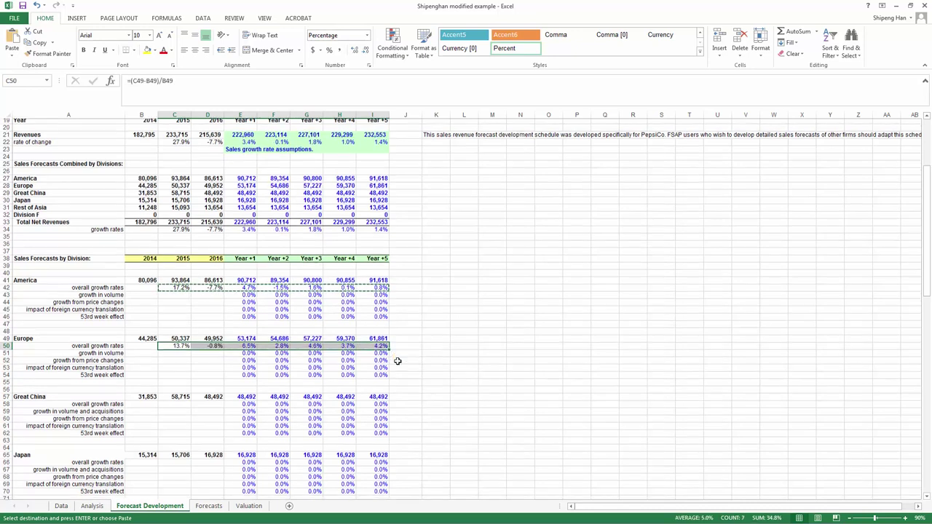
{"action": "scroll", "coordinate": [398, 361], "scroll_direction": "down", "scroll_amount": 1}
{"action": "left_click_drag", "start_coordinate": [175, 384], "coordinate": [362, 383]}
{"action": "key", "text": "ctrl+v"}
Paste the same growth formulas into Japan's and Rest of Asia's growth rows
{"action": "scroll", "coordinate": [367, 390], "scroll_direction": "down", "scroll_amount": 1}
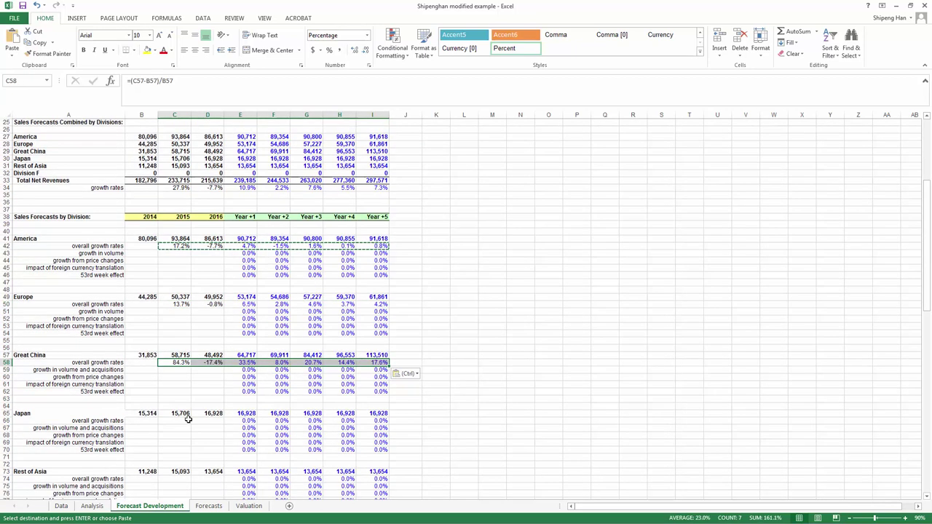
{"action": "left_click_drag", "start_coordinate": [175, 421], "coordinate": [373, 421]}
{"action": "key", "text": "ctrl+v"}
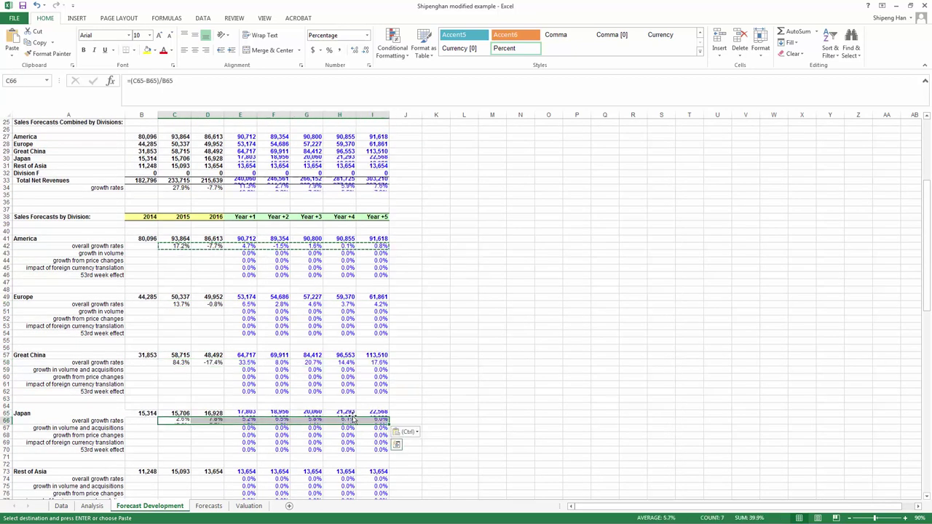
{"action": "scroll", "coordinate": [329, 420], "scroll_direction": "down", "scroll_amount": 3}
{"action": "left_click_drag", "start_coordinate": [177, 415], "coordinate": [366, 413]}
{"action": "key", "text": "ctrl+v"}
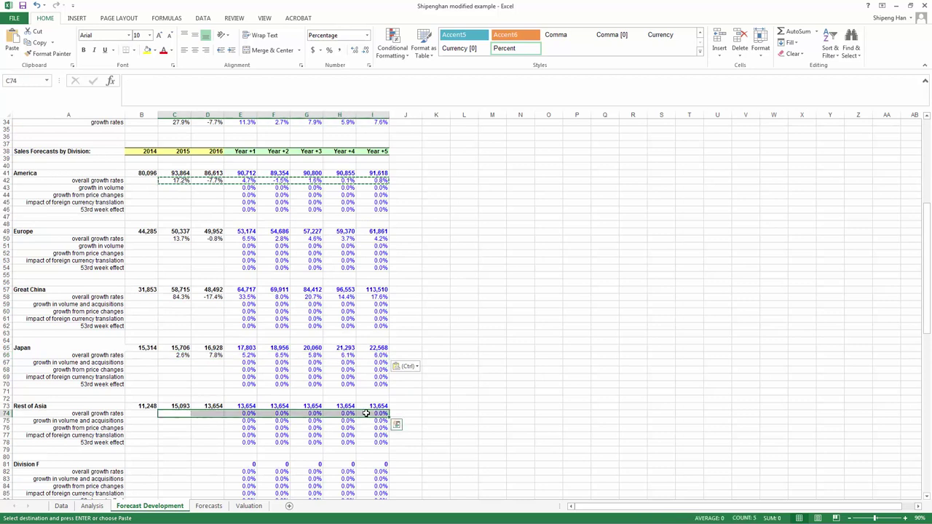
{"action": "scroll", "coordinate": [427, 360], "scroll_direction": "up", "scroll_amount": 2}
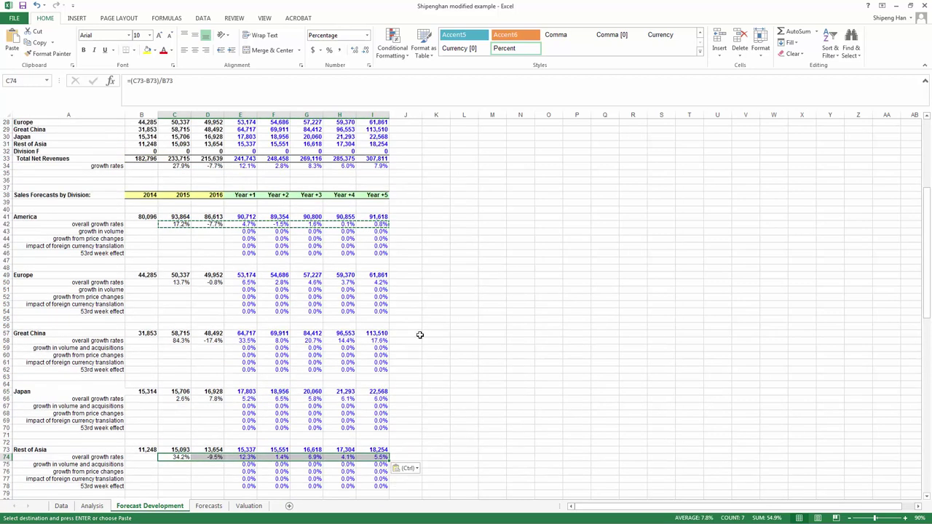
{"action": "left_click", "coordinate": [549, 275]}
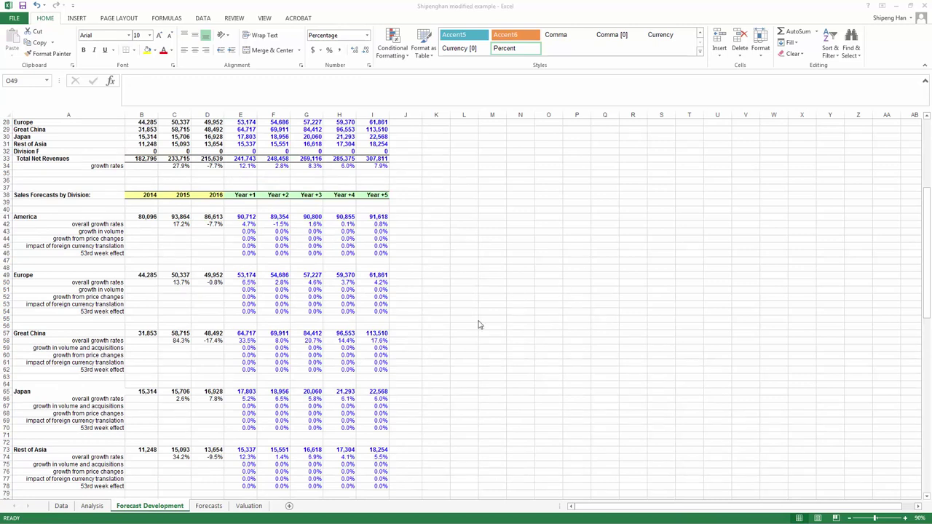
{"action": "left_click", "coordinate": [452, 298]}
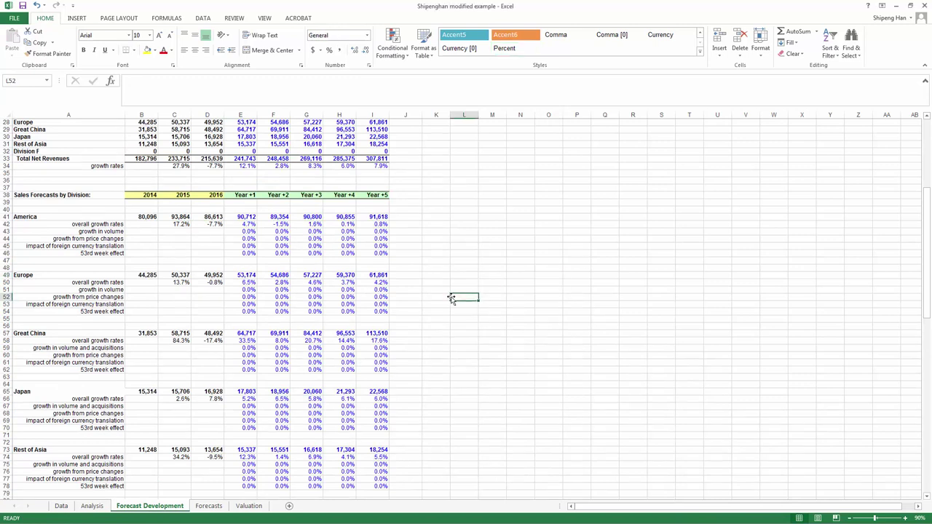
{"action": "left_click", "coordinate": [179, 226]}
{"action": "left_click_drag", "start_coordinate": [191, 228], "coordinate": [219, 227]}
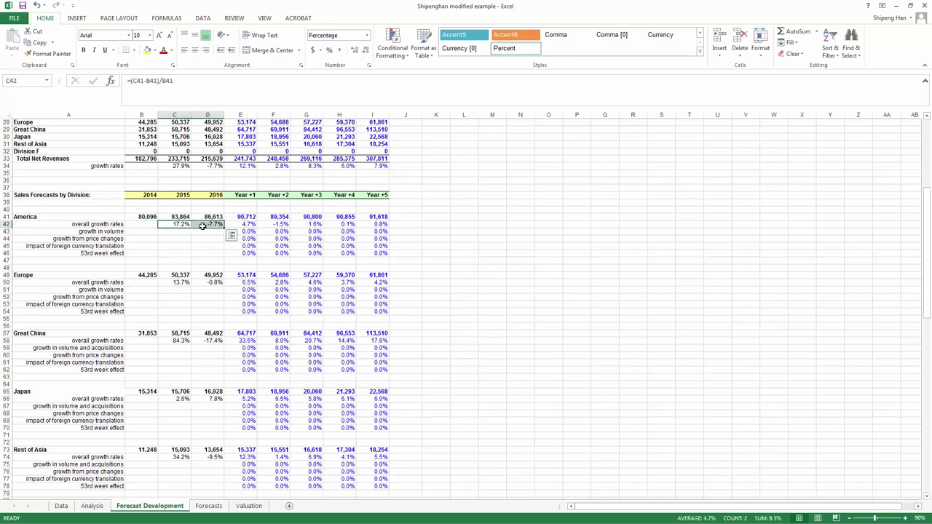
{"action": "left_click_drag", "start_coordinate": [178, 282], "coordinate": [213, 285]}
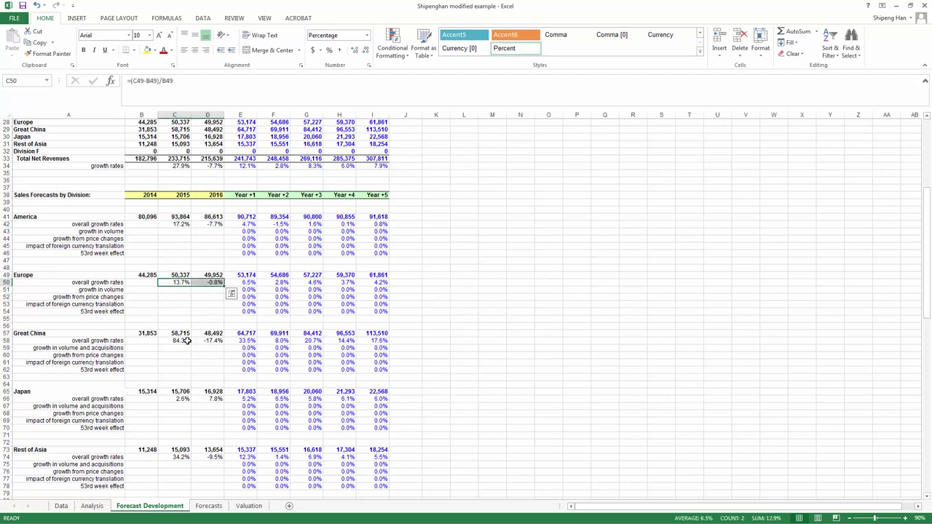
{"action": "left_click", "coordinate": [212, 225]}
{"action": "left_click", "coordinate": [210, 282]}
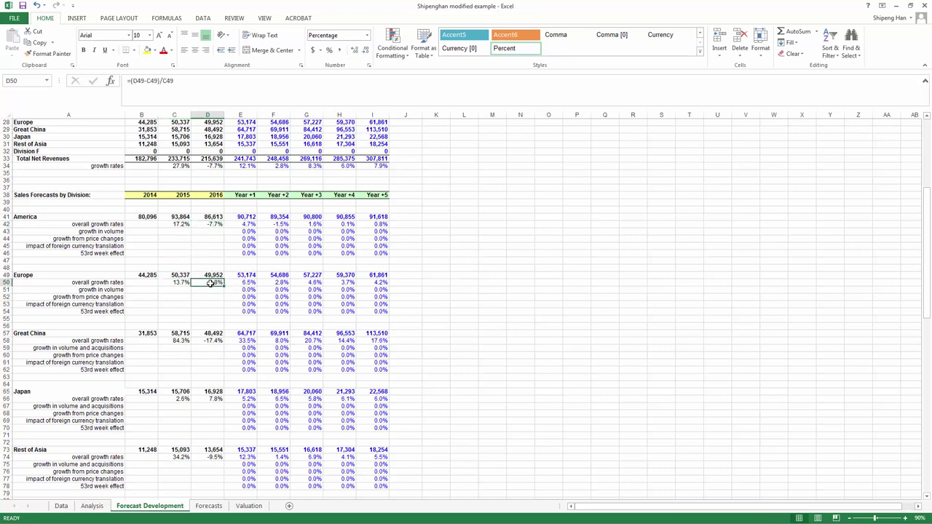
{"action": "left_click", "coordinate": [214, 340]}
{"action": "left_click", "coordinate": [216, 399]}
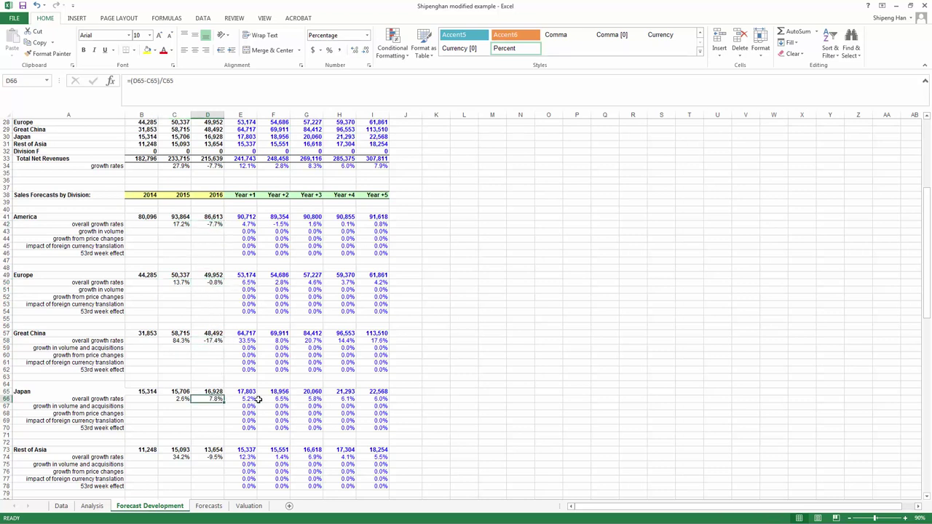
{"action": "left_click", "coordinate": [215, 452]}
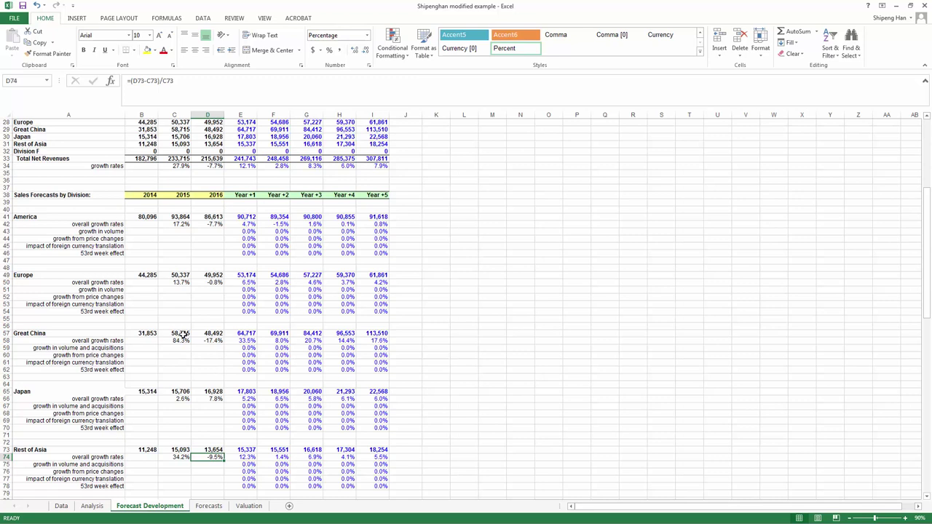
{"action": "left_click", "coordinate": [182, 334]}
{"action": "left_click", "coordinate": [179, 451]}
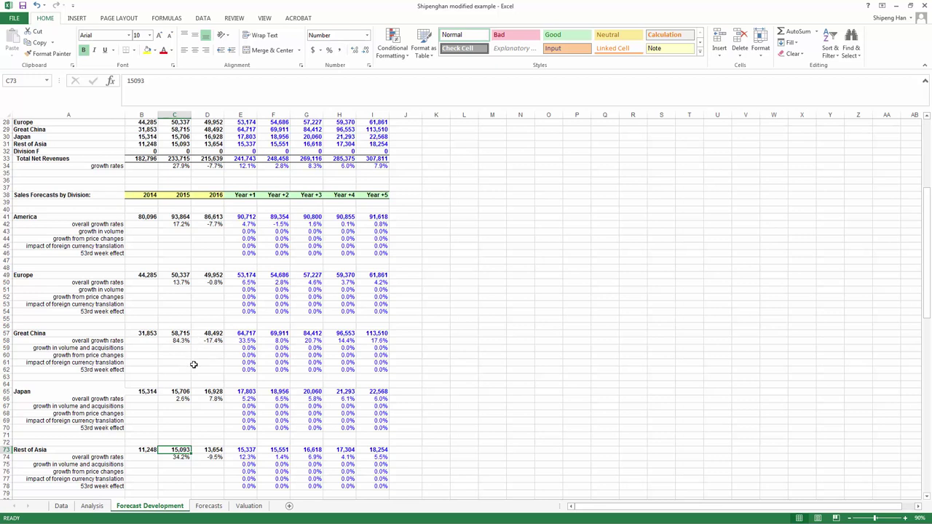
Compare the 2015 and 2016 growth rates for Great China and Rest of Asia
{"action": "left_click", "coordinate": [194, 362]}
{"action": "left_click", "coordinate": [198, 347]}
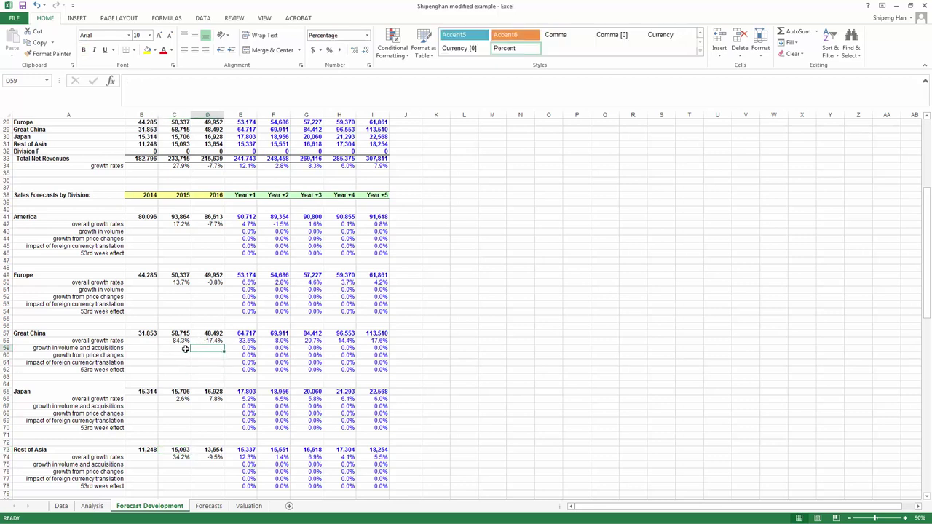
{"action": "left_click", "coordinate": [182, 349]}
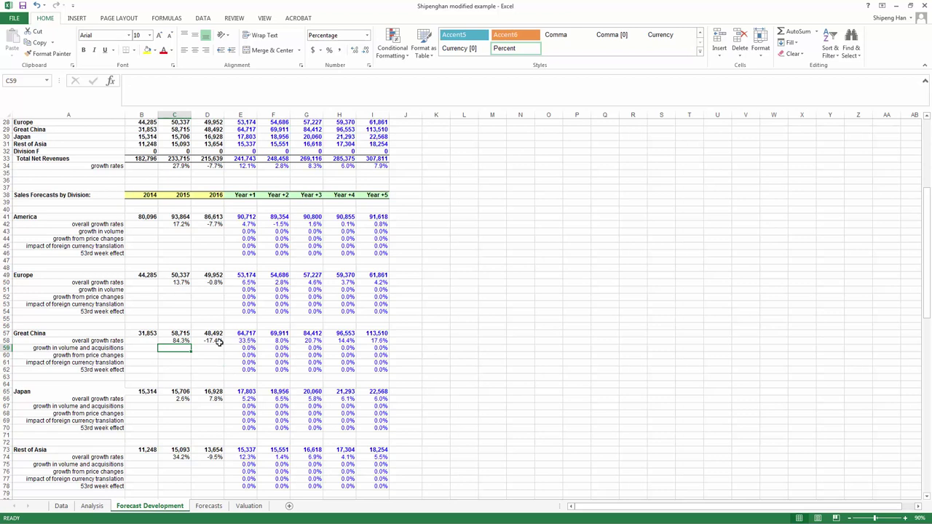
{"action": "left_click_drag", "start_coordinate": [218, 342], "coordinate": [178, 341]}
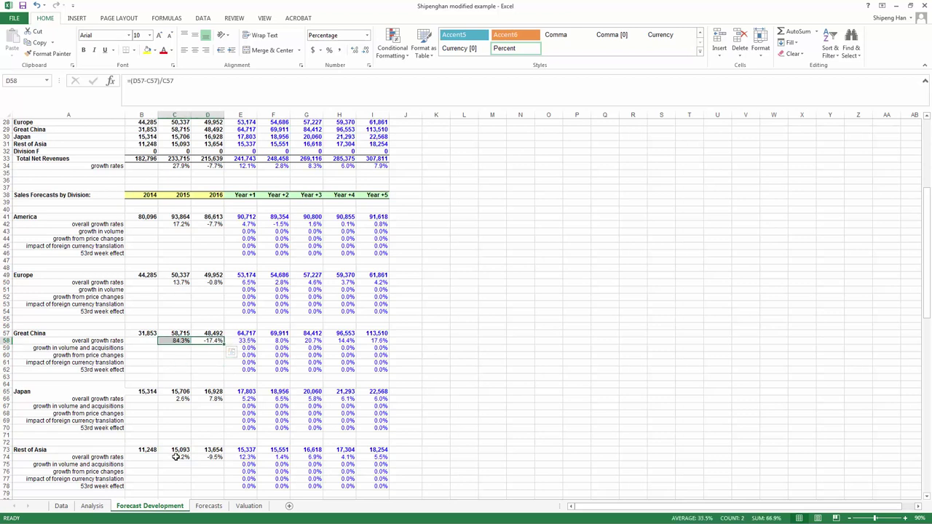
{"action": "left_click_drag", "start_coordinate": [178, 457], "coordinate": [204, 458]}
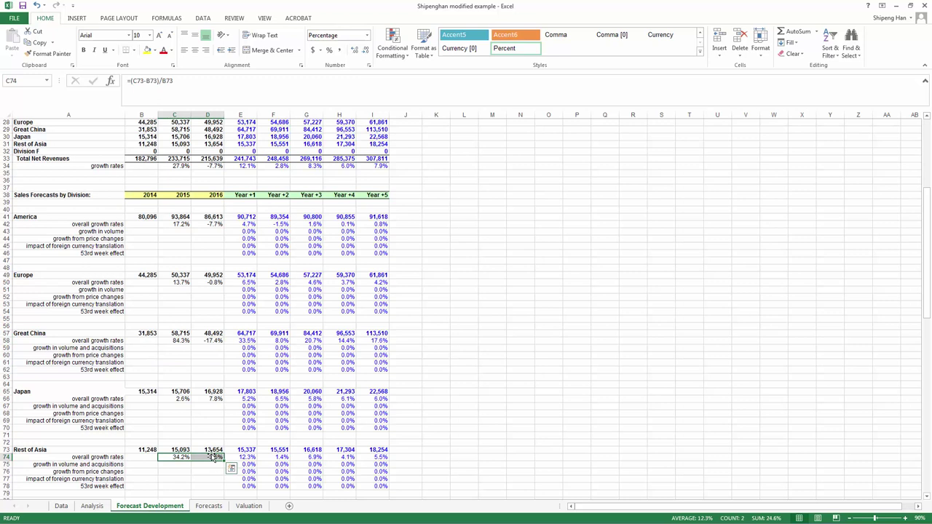
Enter 3 in Great China's Year +1 growth cell E58 and fill it through I58
{"action": "left_click", "coordinate": [249, 340]}
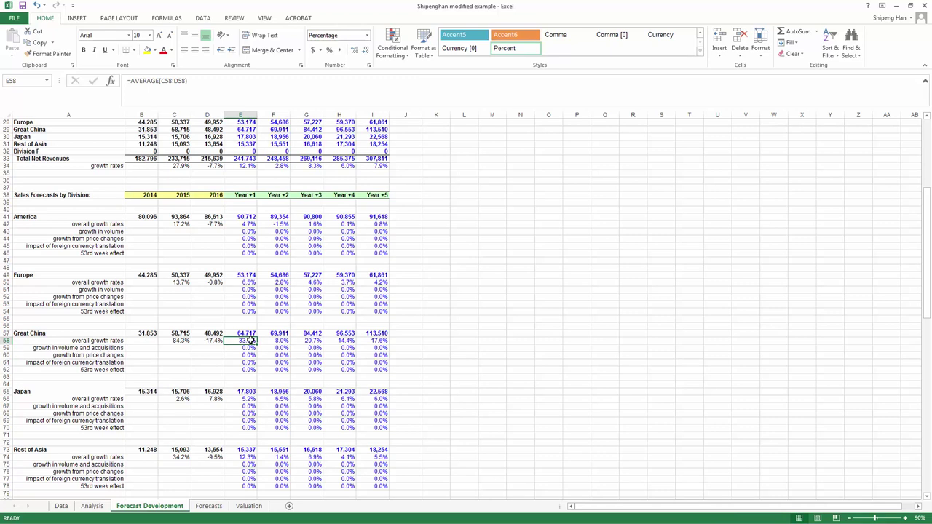
{"action": "type", "text": "3"}
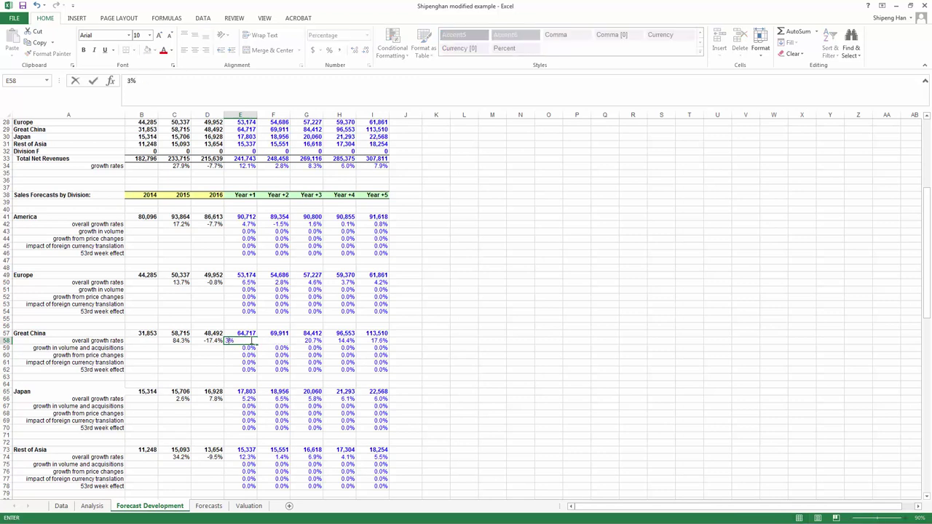
{"action": "key", "text": "Return"}
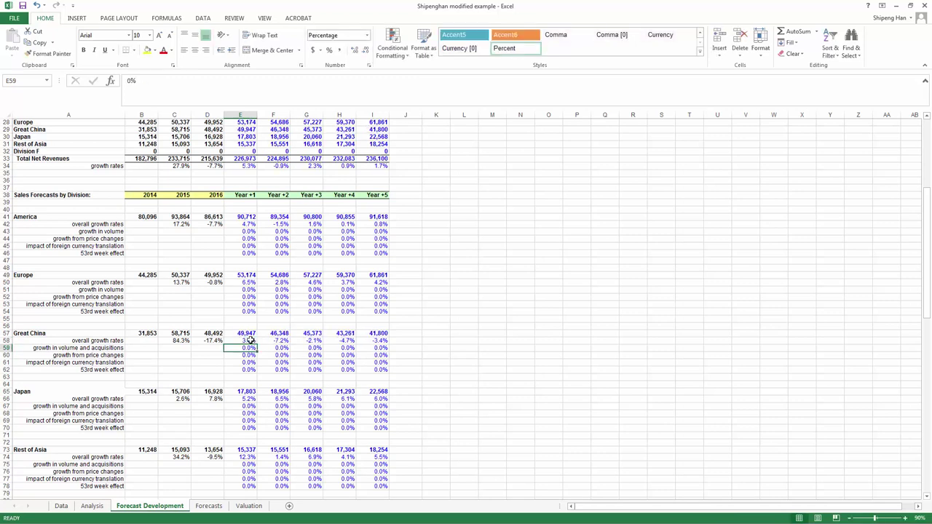
{"action": "left_click", "coordinate": [250, 340]}
{"action": "left_click_drag", "start_coordinate": [251, 341], "coordinate": [380, 342]}
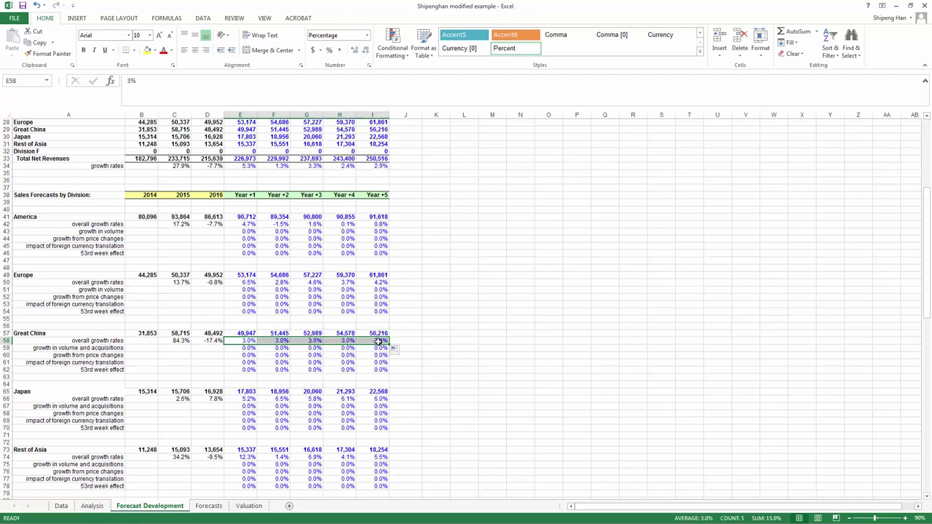
Enter 3% in Rest of Asia's cell E74, fill it to I74, then review both 3.0% rows
{"action": "left_click", "coordinate": [231, 458]}
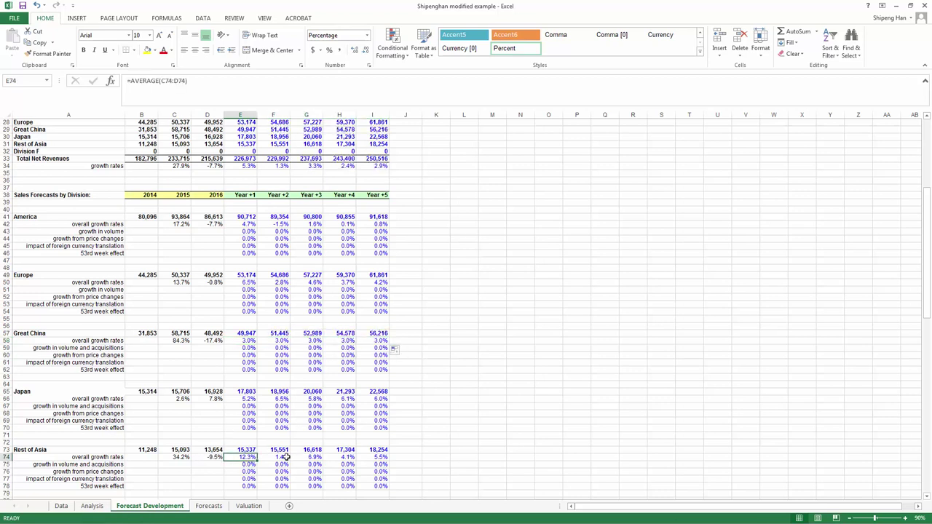
{"action": "type", "text": "3%"}
{"action": "key", "text": "Return"}
{"action": "left_click", "coordinate": [254, 457]}
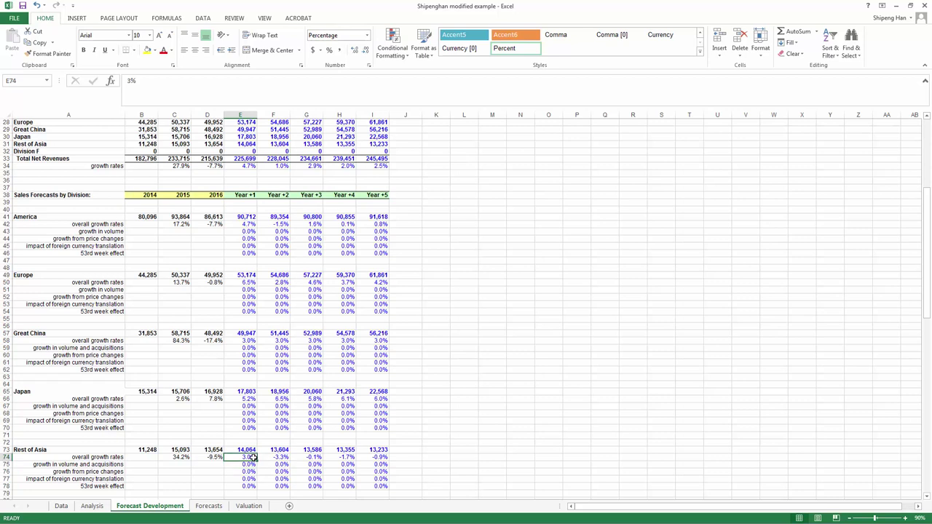
{"action": "left_click_drag", "start_coordinate": [257, 460], "coordinate": [388, 459]}
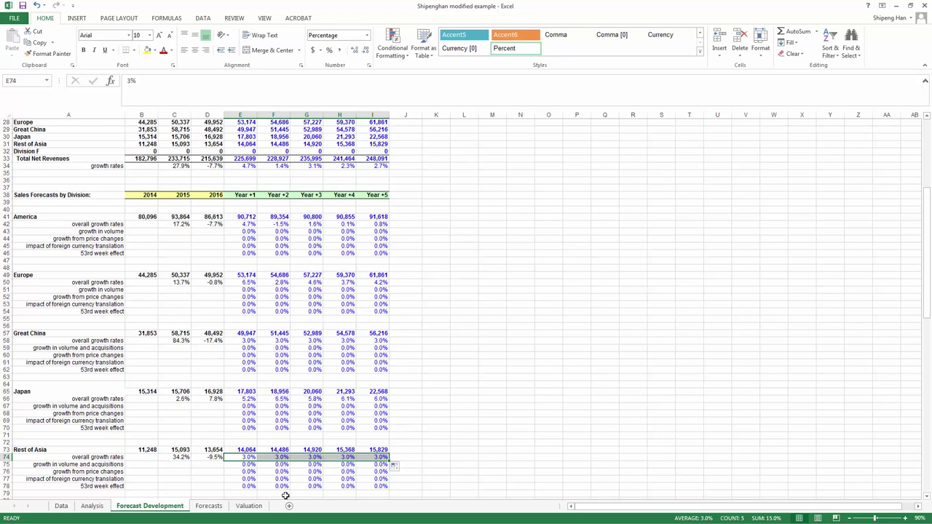
{"action": "left_click_drag", "start_coordinate": [239, 457], "coordinate": [378, 456]}
{"action": "left_click_drag", "start_coordinate": [248, 341], "coordinate": [363, 341]}
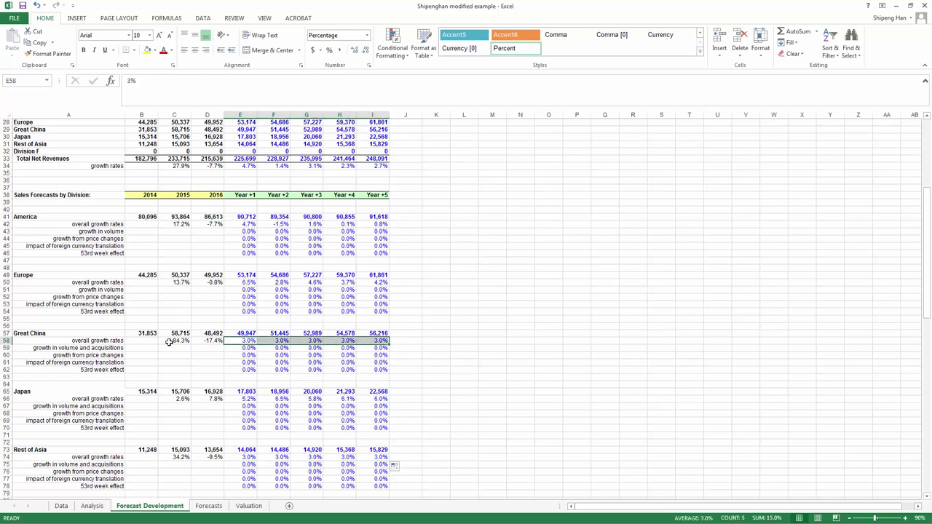
{"action": "left_click", "coordinate": [456, 333]}
{"action": "scroll", "coordinate": [431, 397], "scroll_direction": "down", "scroll_amount": 3}
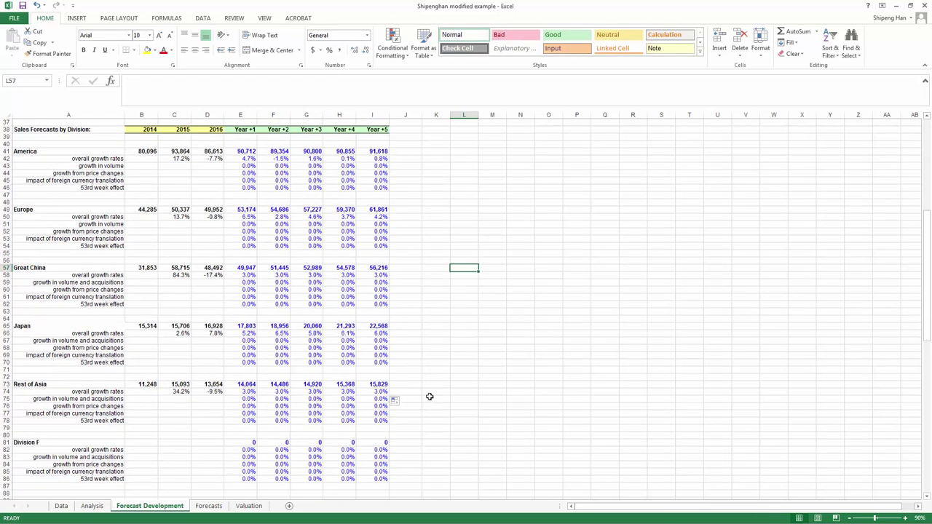
{"action": "scroll", "coordinate": [429, 397], "scroll_direction": "down", "scroll_amount": 4}
{"action": "scroll", "coordinate": [427, 399], "scroll_direction": "up", "scroll_amount": 15}
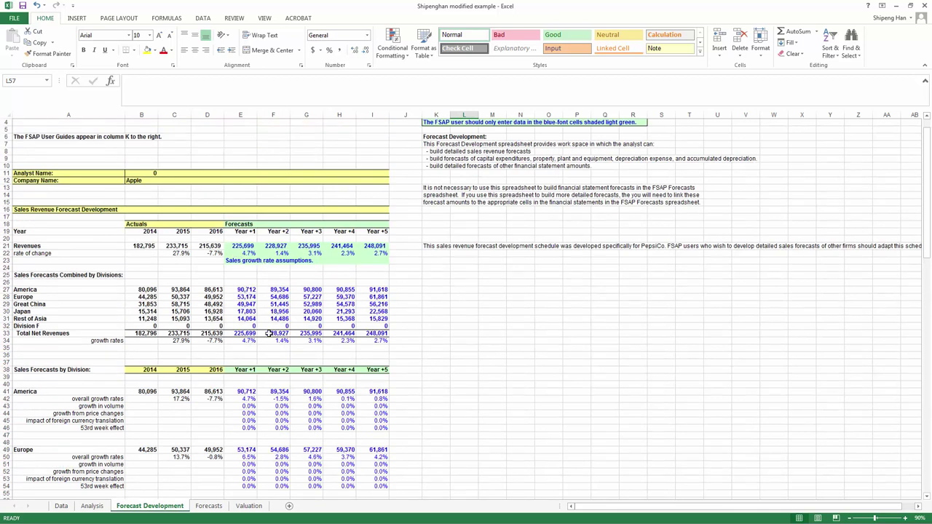
{"action": "scroll", "coordinate": [321, 355], "scroll_direction": "down", "scroll_amount": 2}
{"action": "scroll", "coordinate": [320, 355], "scroll_direction": "down", "scroll_amount": 5}
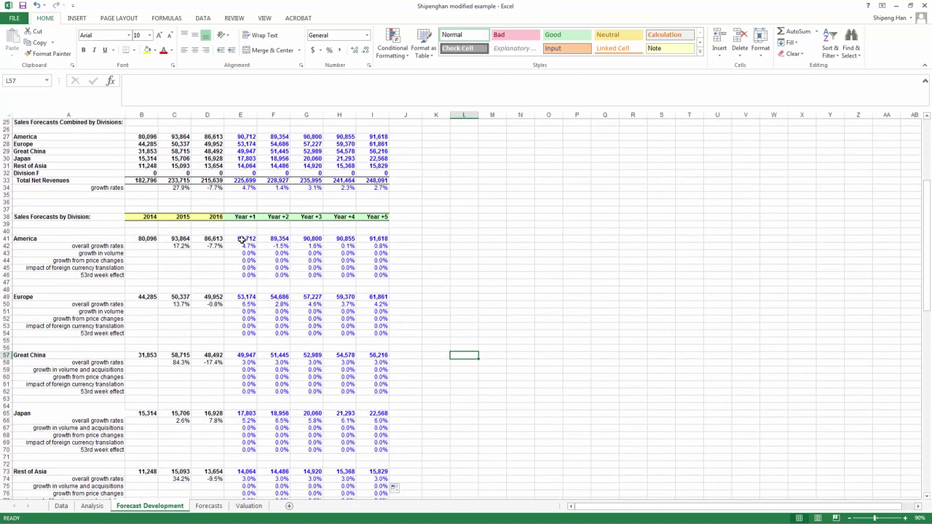
{"action": "left_click", "coordinate": [240, 239]}
{"action": "left_click_drag", "start_coordinate": [239, 239], "coordinate": [360, 239]}
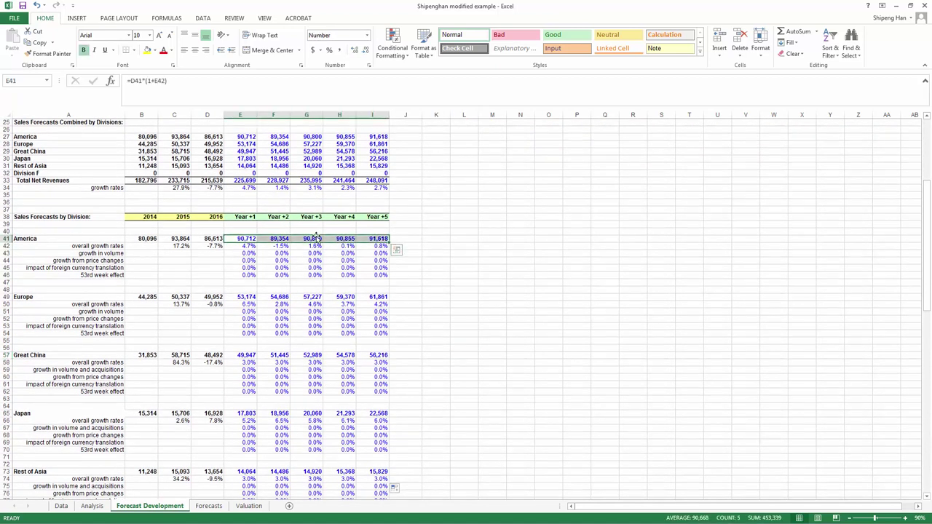
{"action": "left_click_drag", "start_coordinate": [239, 297], "coordinate": [370, 298]}
{"action": "scroll", "coordinate": [368, 306], "scroll_direction": "up", "scroll_amount": 3}
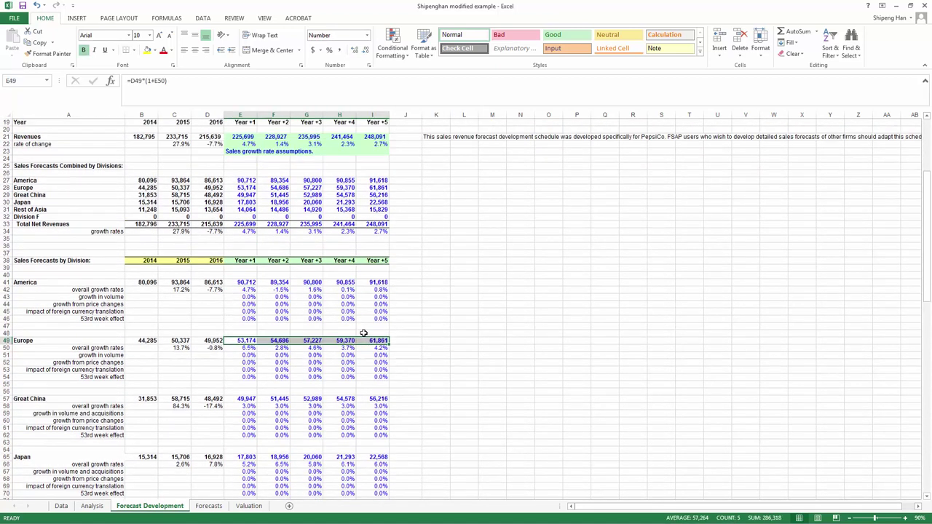
{"action": "left_click_drag", "start_coordinate": [241, 201], "coordinate": [369, 230]}
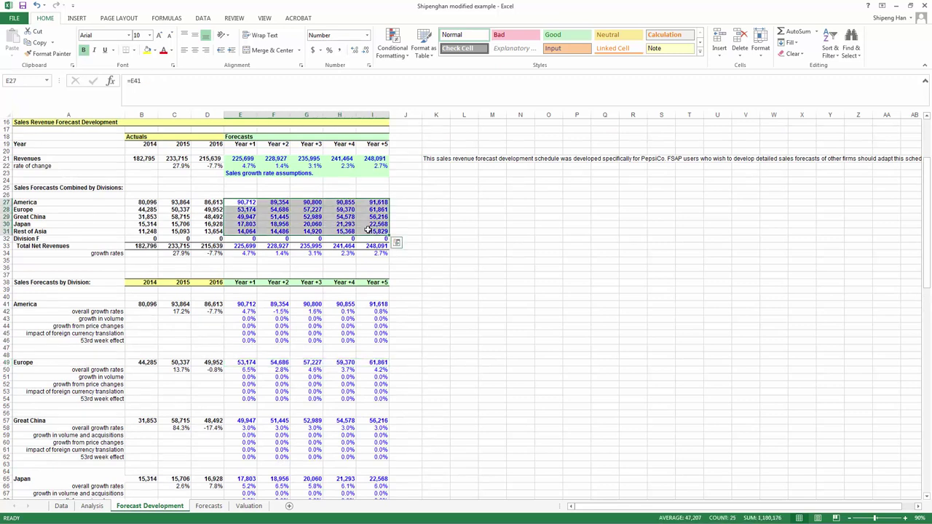
{"action": "left_click_drag", "start_coordinate": [244, 246], "coordinate": [370, 246]}
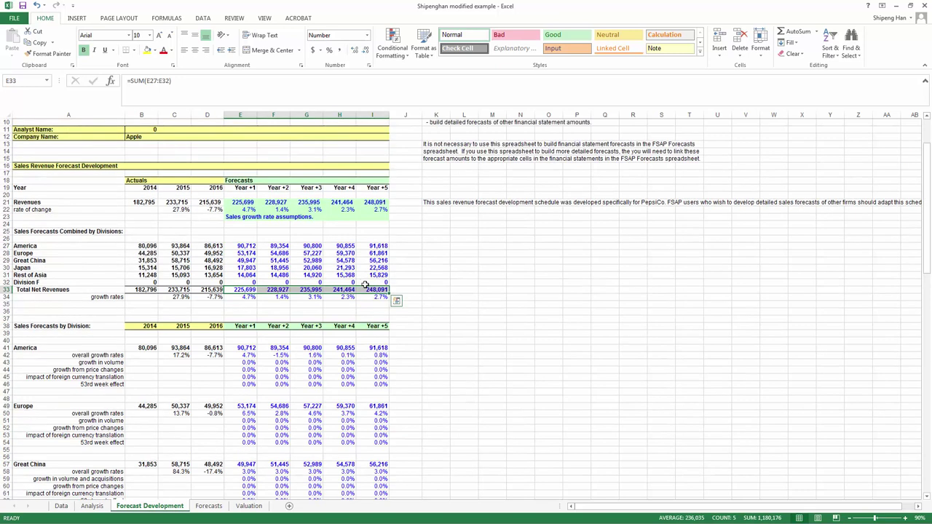
{"action": "scroll", "coordinate": [364, 269], "scroll_direction": "up", "scroll_amount": 2}
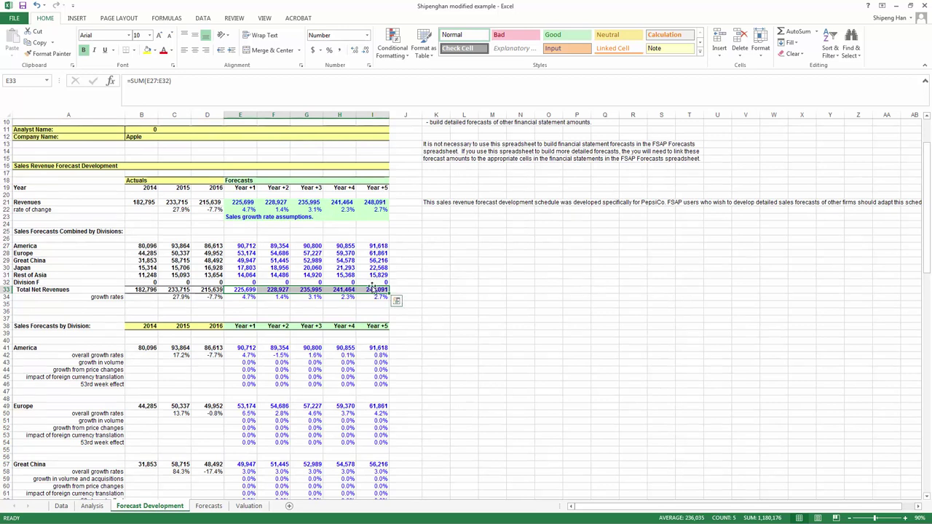
{"action": "left_click", "coordinate": [264, 306]}
{"action": "left_click", "coordinate": [247, 290]}
{"action": "left_click_drag", "start_coordinate": [248, 290], "coordinate": [381, 290]}
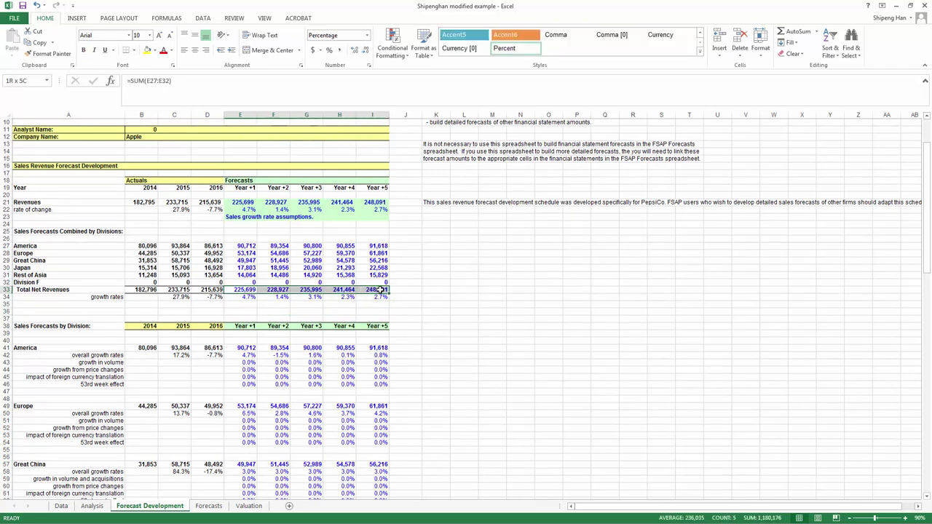
{"action": "left_click_drag", "start_coordinate": [236, 202], "coordinate": [374, 210]}
{"action": "left_click", "coordinate": [235, 209]}
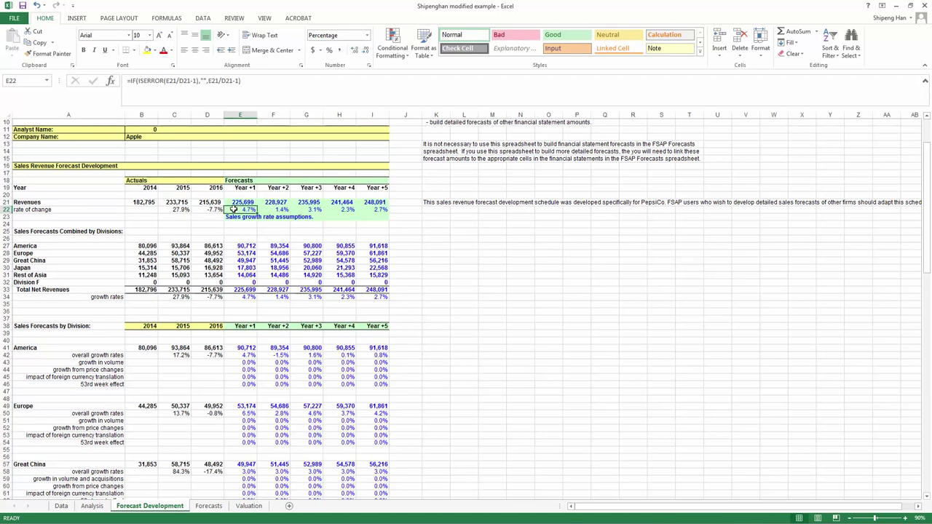
{"action": "left_click_drag", "start_coordinate": [234, 209], "coordinate": [385, 210]}
{"action": "left_click", "coordinate": [436, 216]}
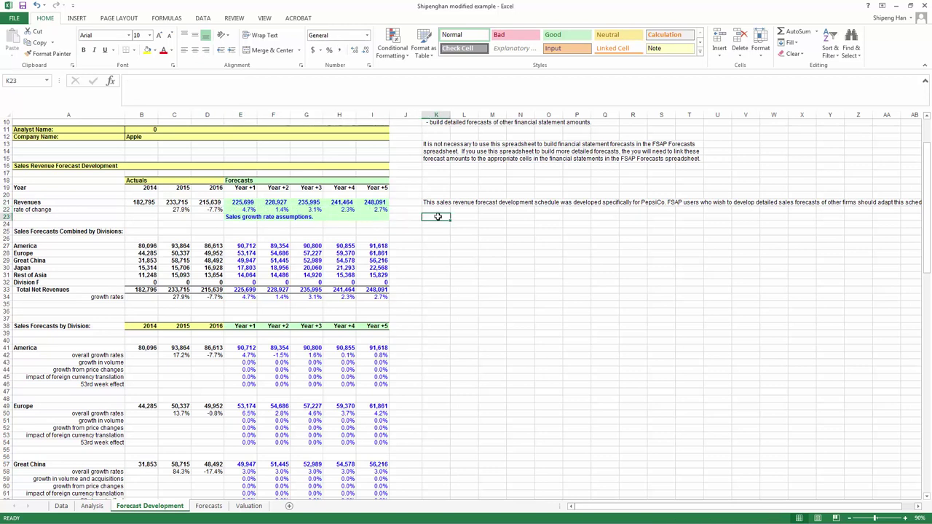
{"action": "left_click", "coordinate": [246, 210]}
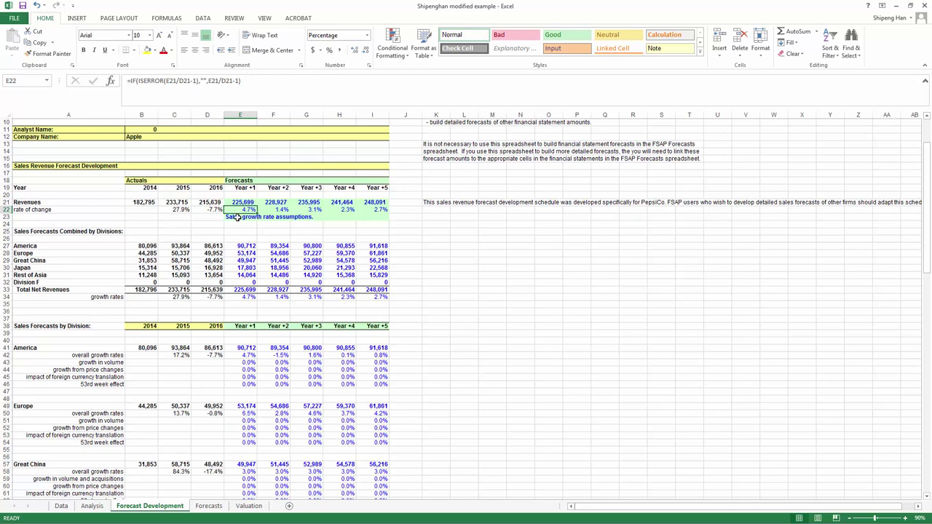
{"action": "key", "text": "Down"}
{"action": "key", "text": "Down"}
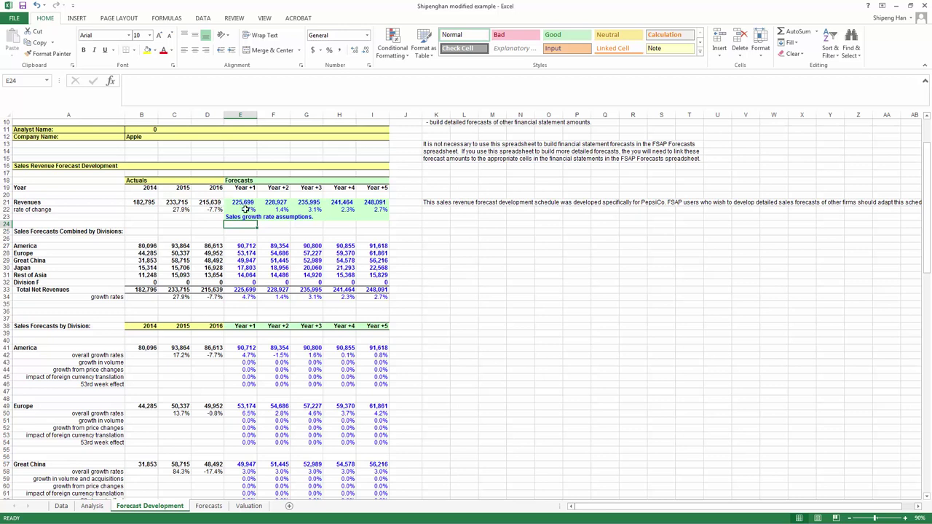
{"action": "left_click", "coordinate": [243, 202]}
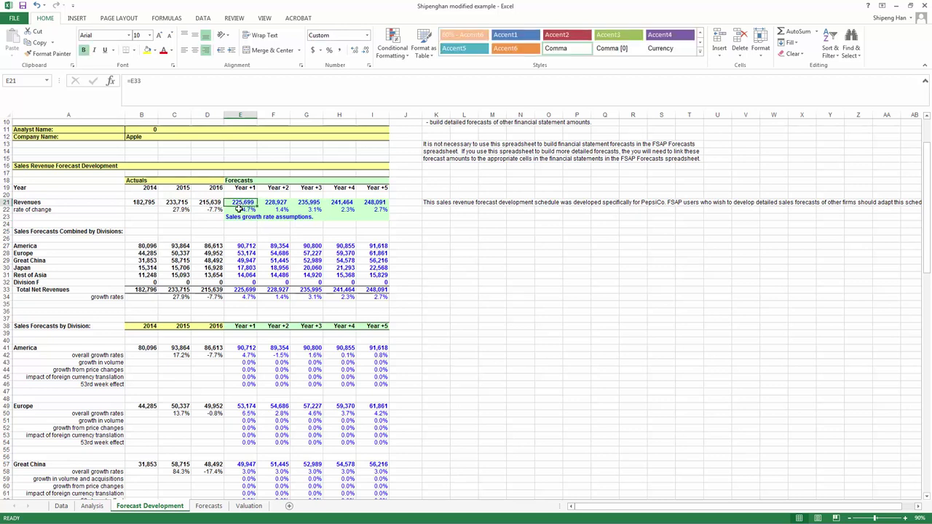
{"action": "left_click_drag", "start_coordinate": [243, 203], "coordinate": [371, 210]}
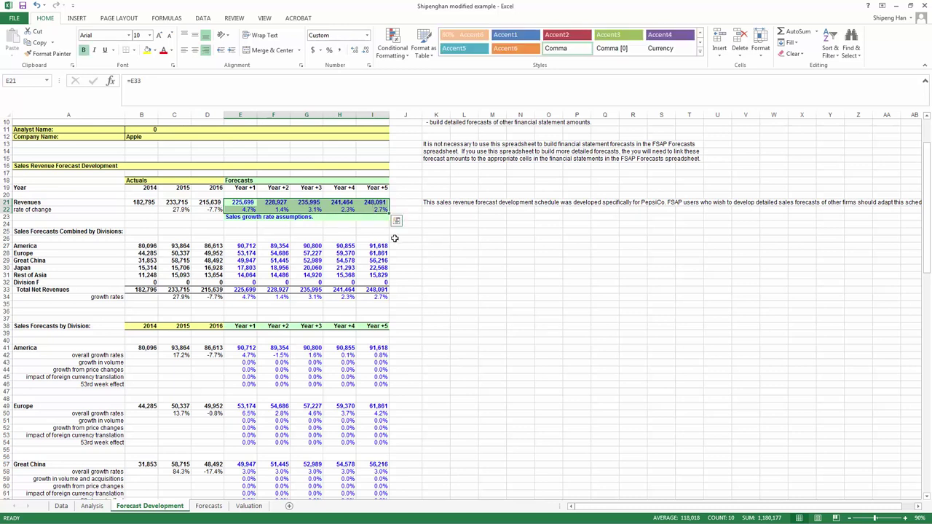
{"action": "left_click", "coordinate": [406, 274]}
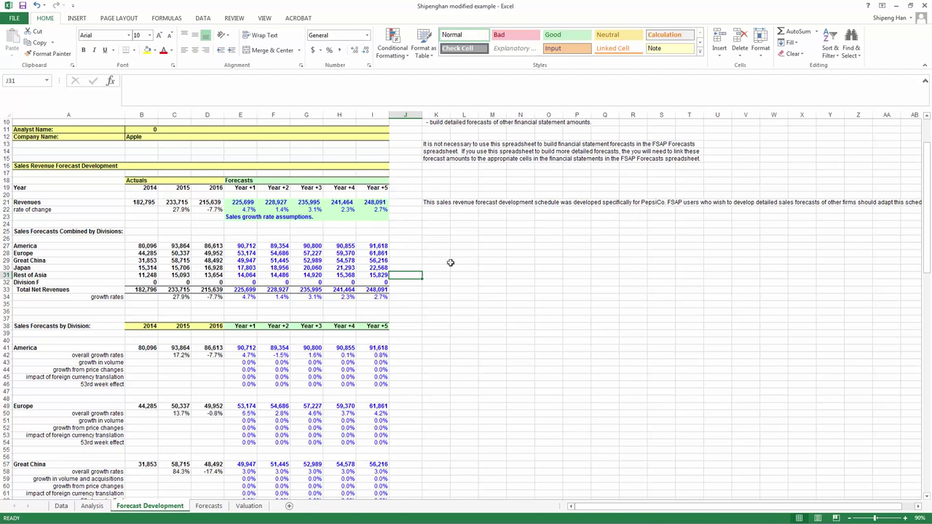